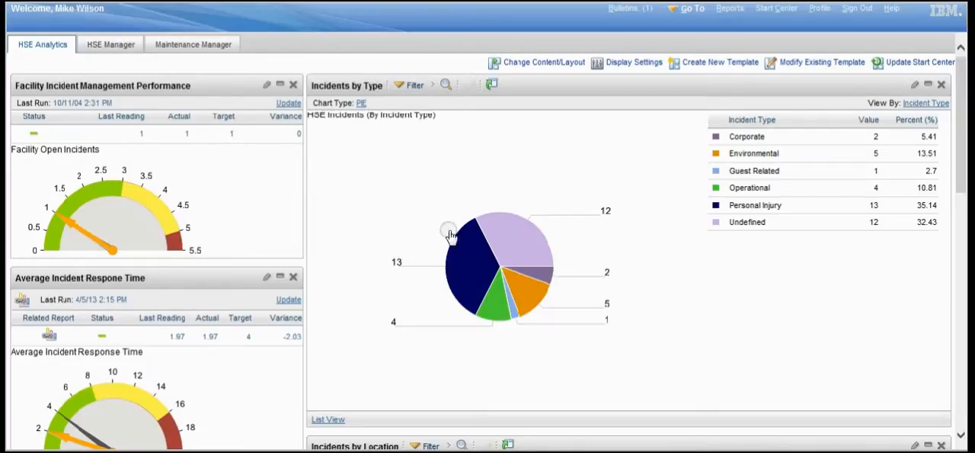
- Examine the slices of the Incidents by Type chart and the average incident response and resolution time gauges
mouse_move(463, 251)
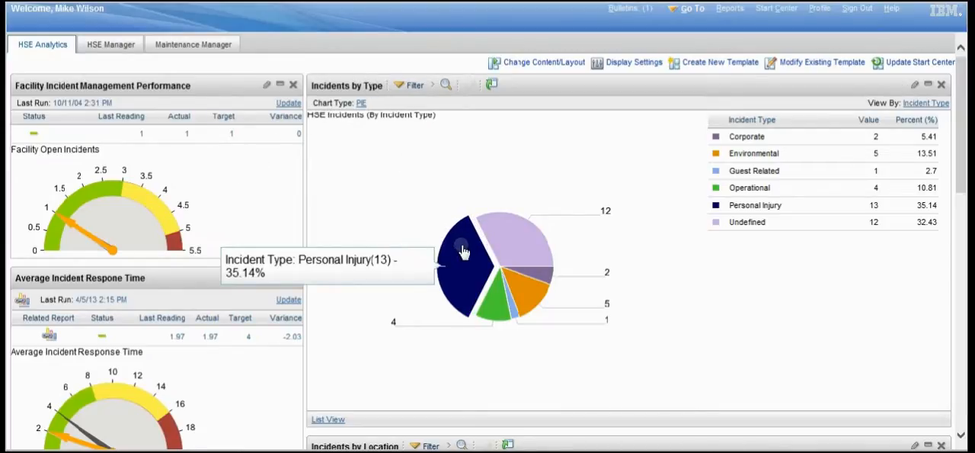
mouse_move(509, 248)
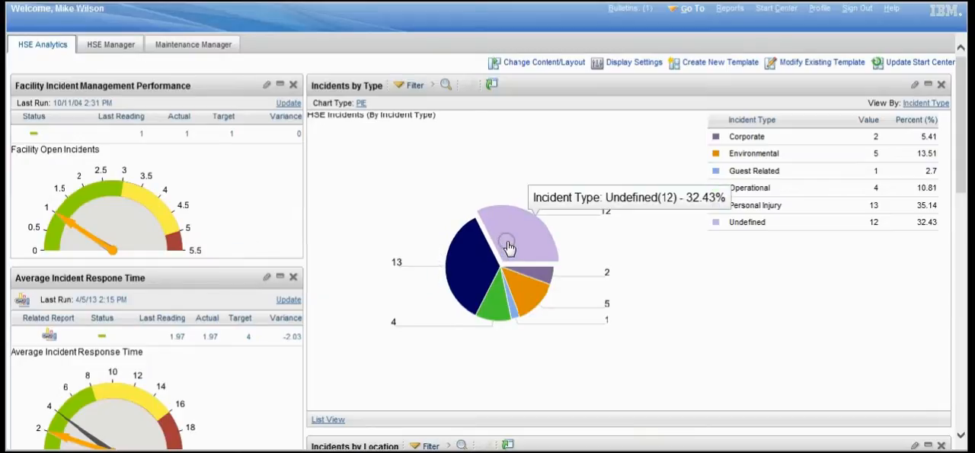
mouse_move(499, 313)
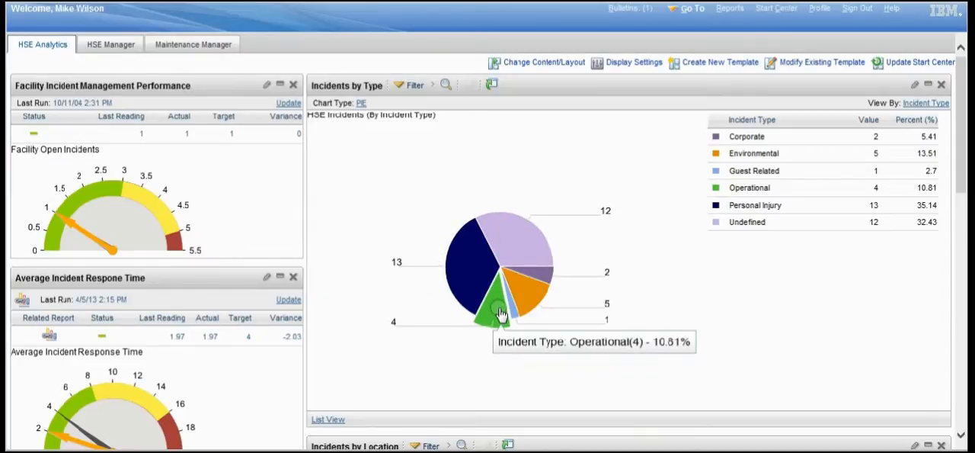
drag(959, 170, 961, 248)
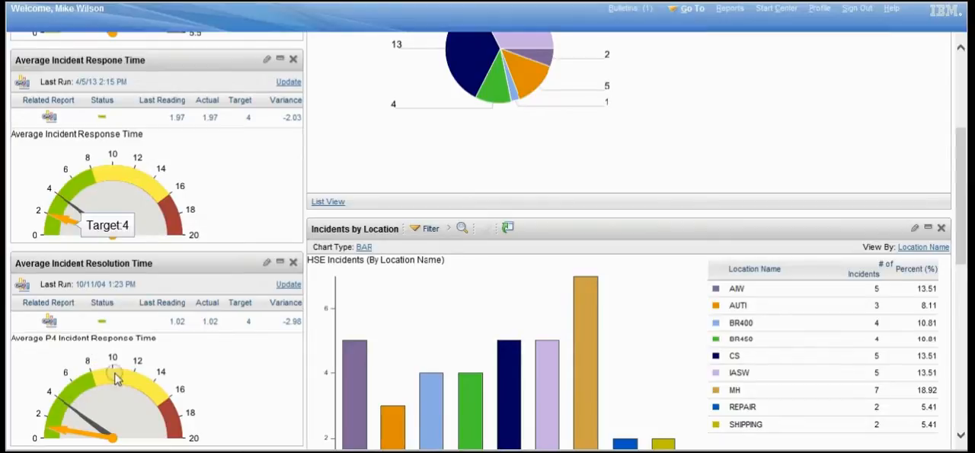
drag(961, 174, 961, 228)
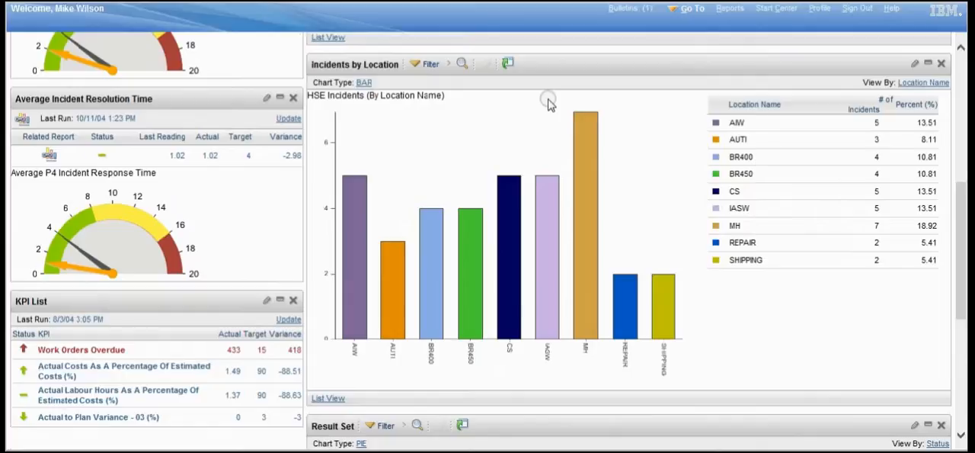
- View the Incidents by Location records as a list and return them to the graphical view
mouse_move(428, 258)
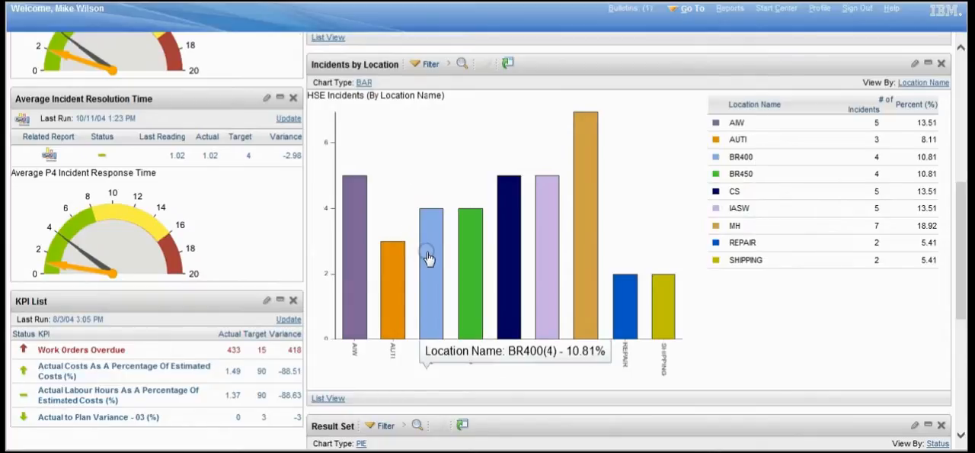
click(330, 399)
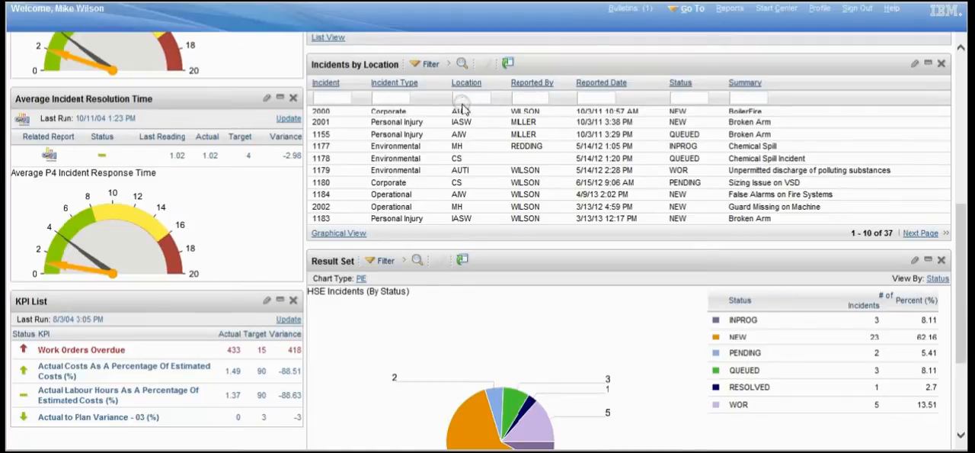
click(341, 234)
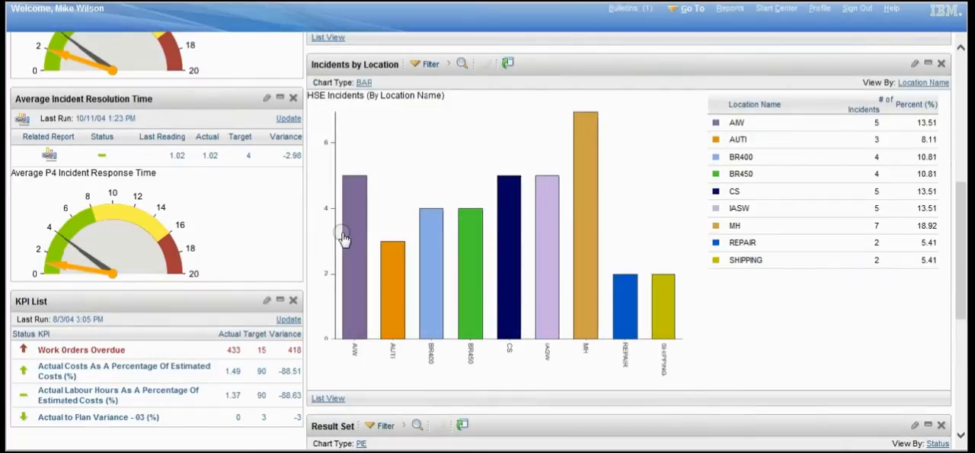
- Examine the Result Set pie chart of HSE incidents by status
drag(960, 187, 960, 307)
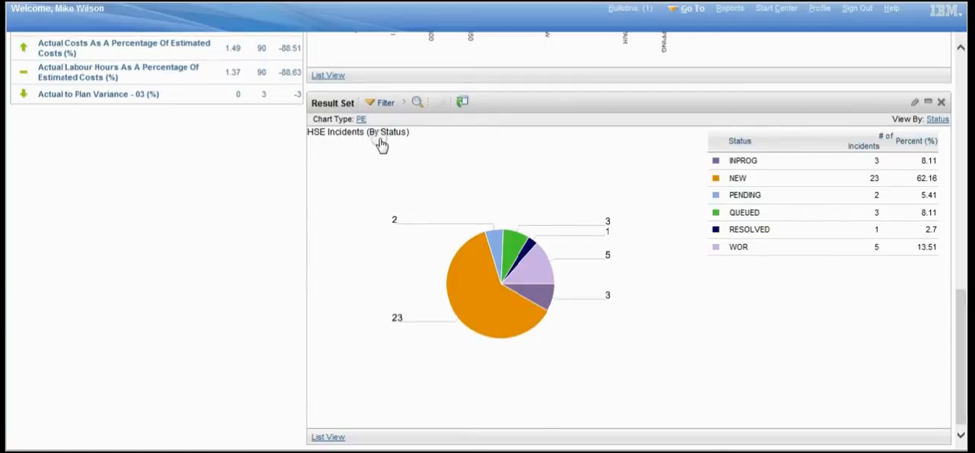
mouse_move(467, 295)
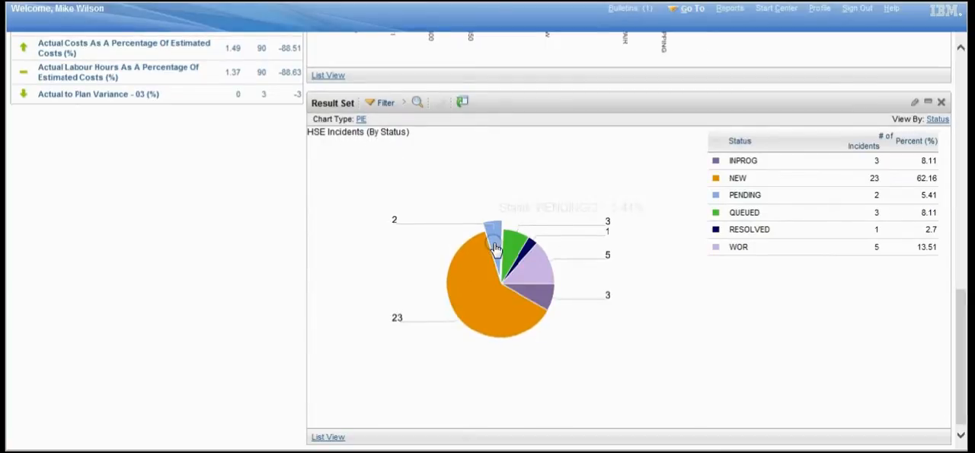
mouse_move(496, 247)
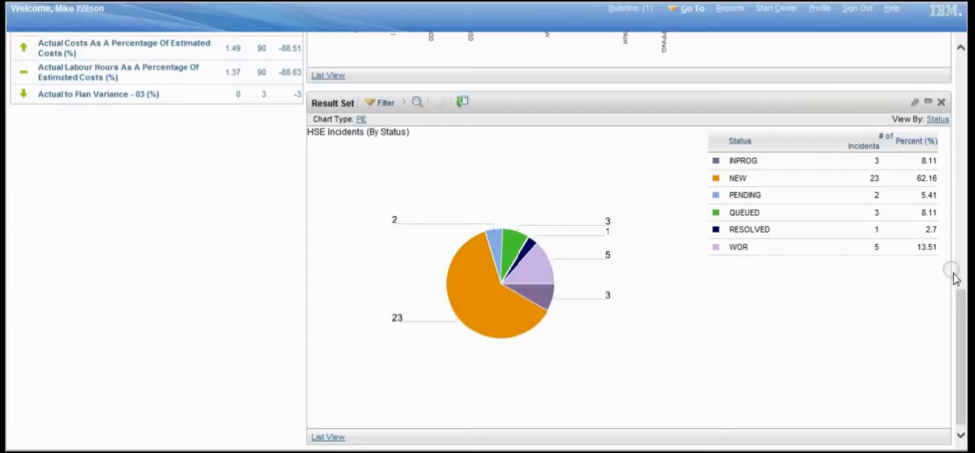
drag(960, 315, 957, 57)
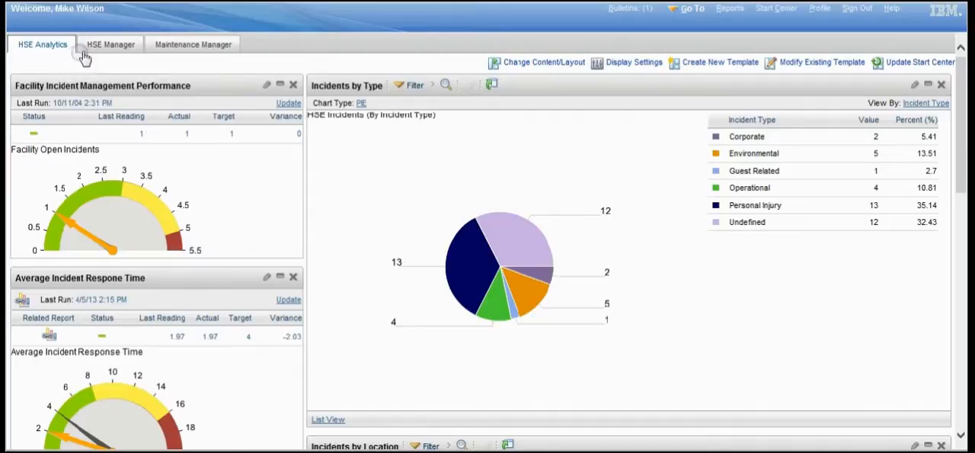
- Open the HSE Manager start center and examine its safety work orders and the Outstanding Actions chart by owner
click(110, 44)
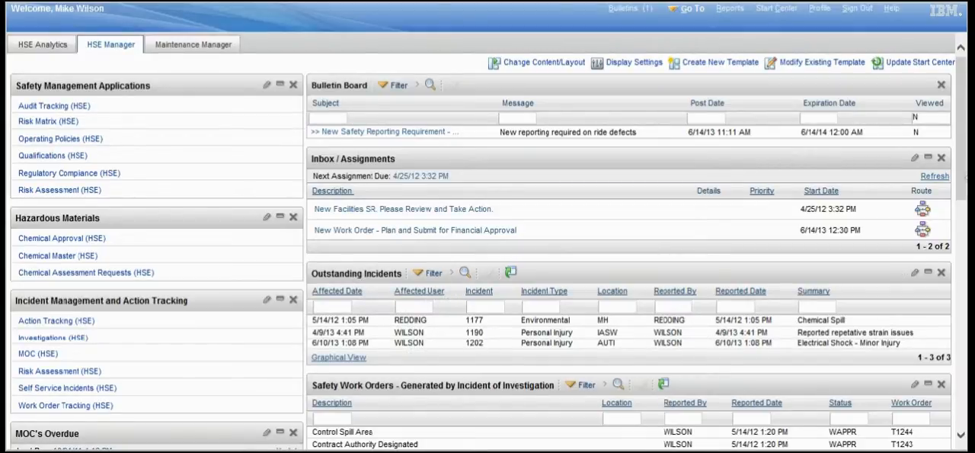
drag(964, 170, 965, 267)
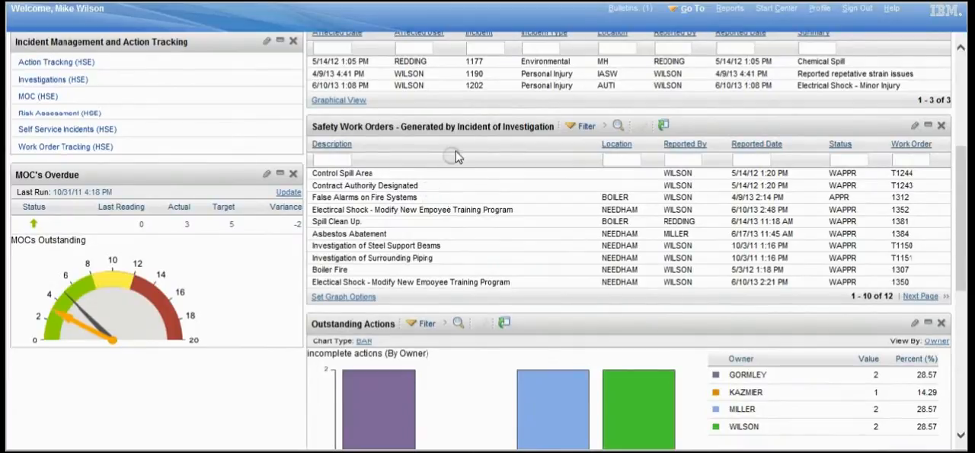
drag(960, 198, 961, 281)
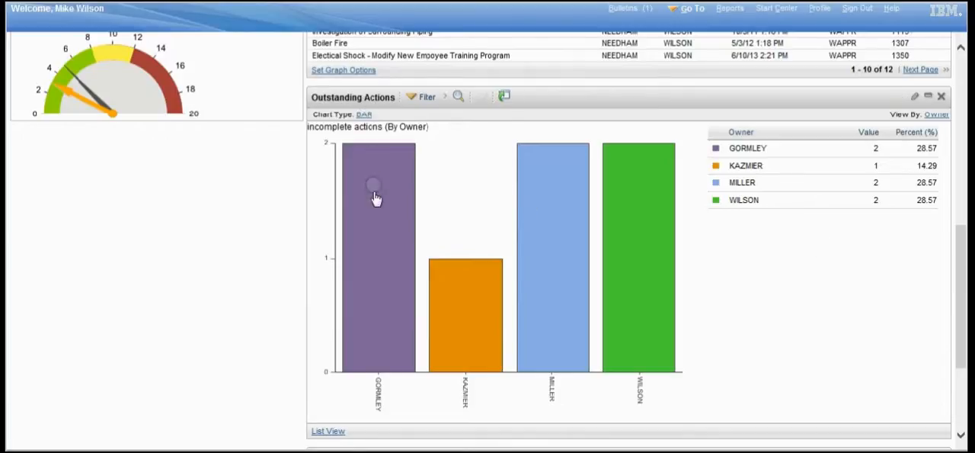
mouse_move(375, 251)
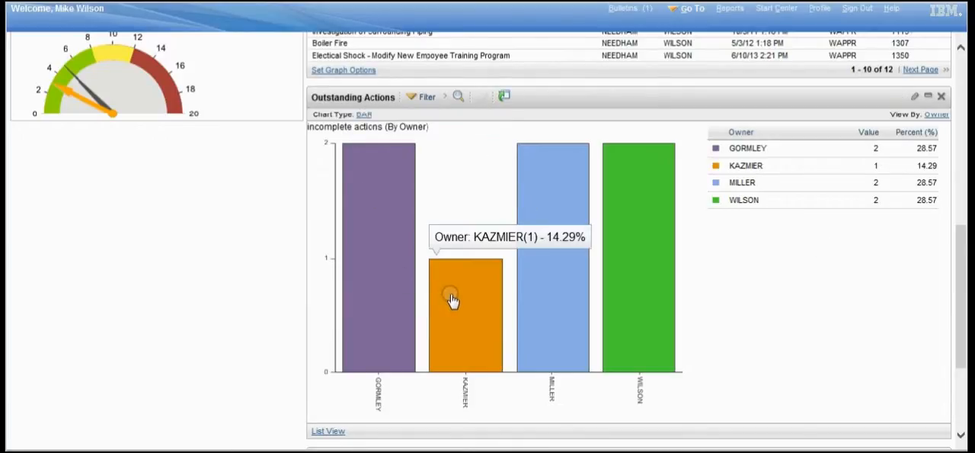
mouse_move(548, 287)
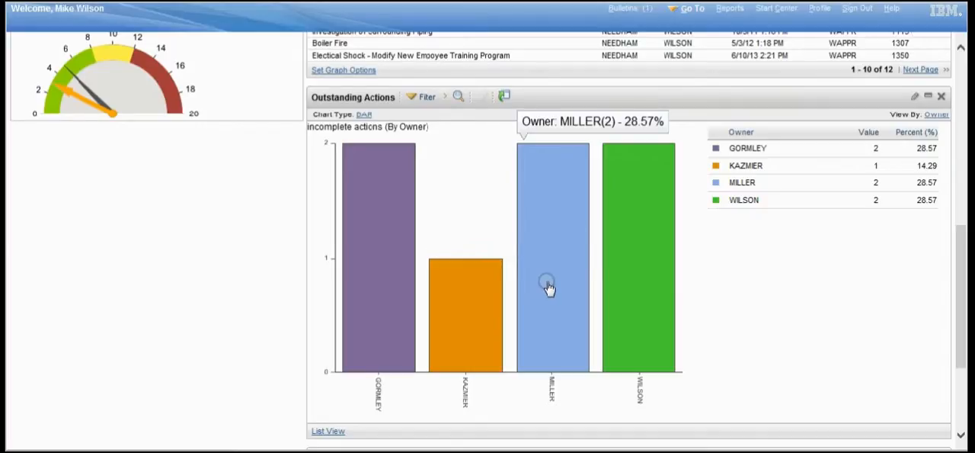
- Drill into the action records behind the blue owner bar, and return to the Start Center to review the HSE Manager page
click(549, 287)
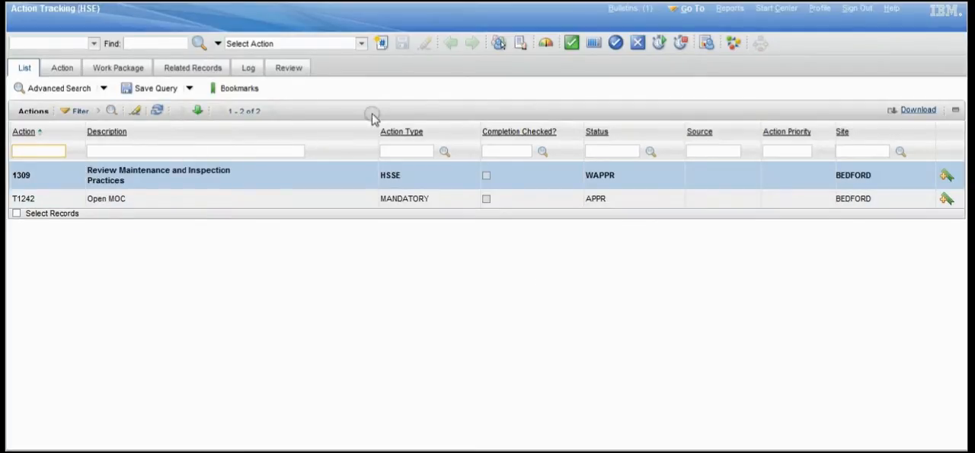
click(766, 10)
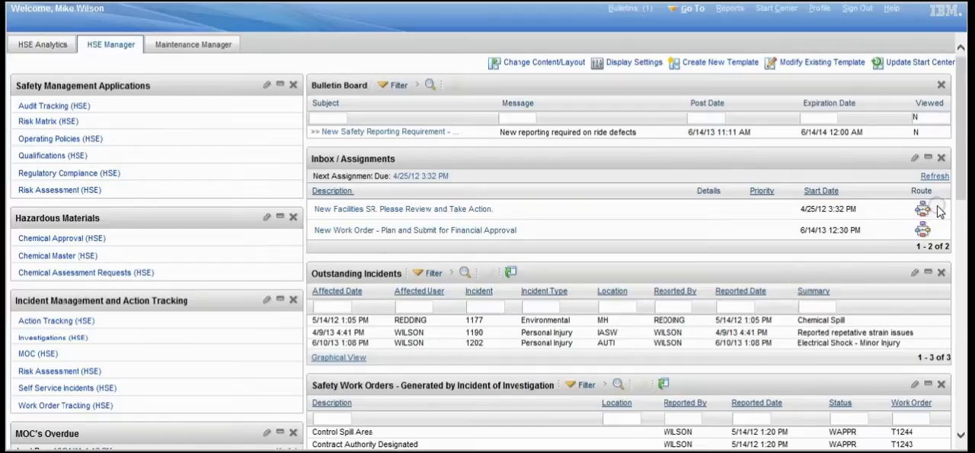
drag(960, 94, 953, 169)
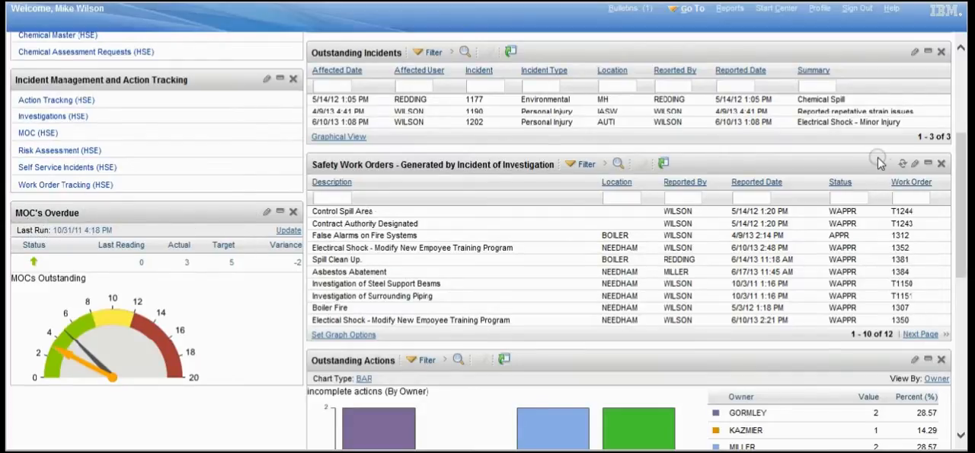
click(964, 71)
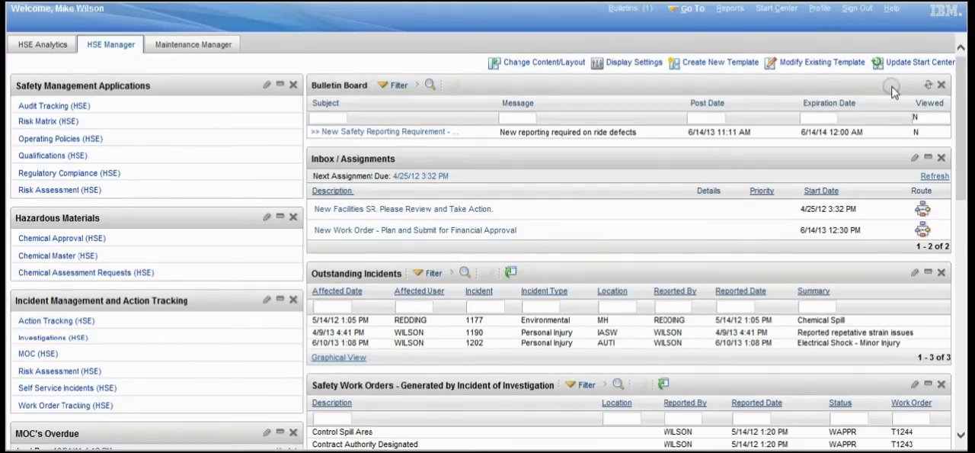
- Open the self-service form for creating a service request
click(695, 11)
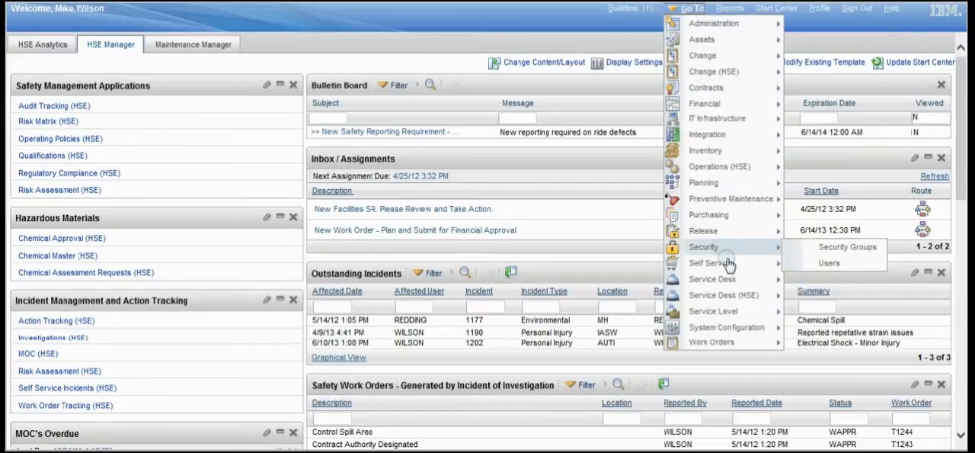
mouse_move(736, 278)
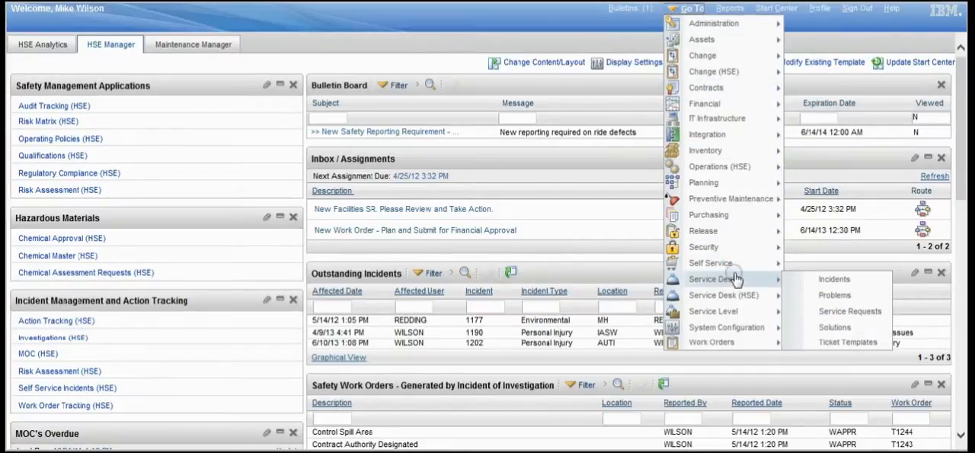
mouse_move(751, 263)
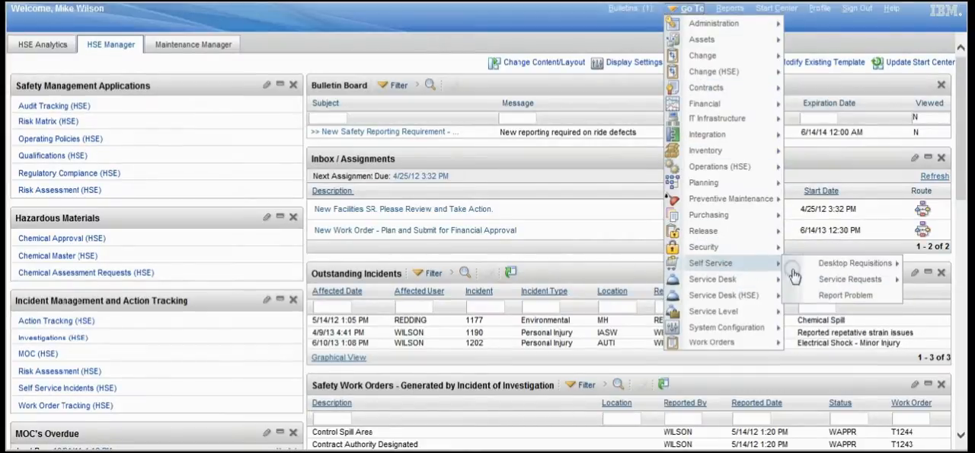
mouse_move(831, 280)
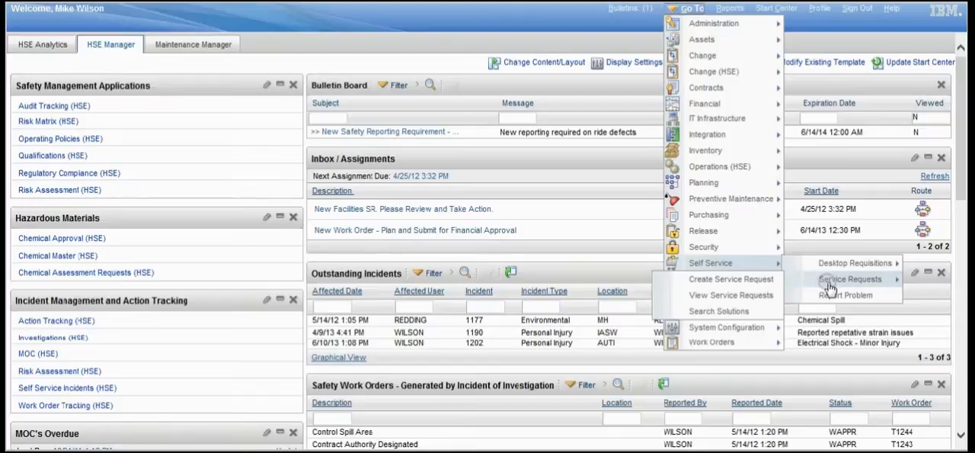
click(757, 282)
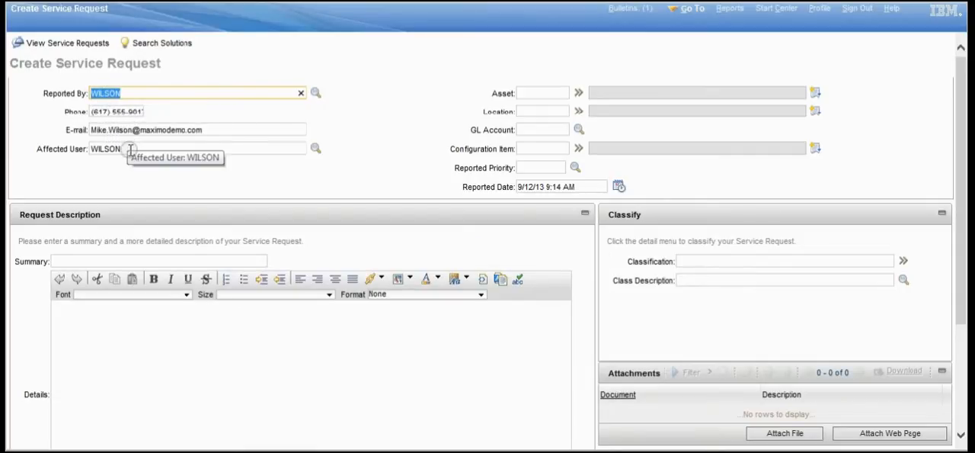
- Look up values for the service request's asset and refresh the list with the filter set to All
click(578, 94)
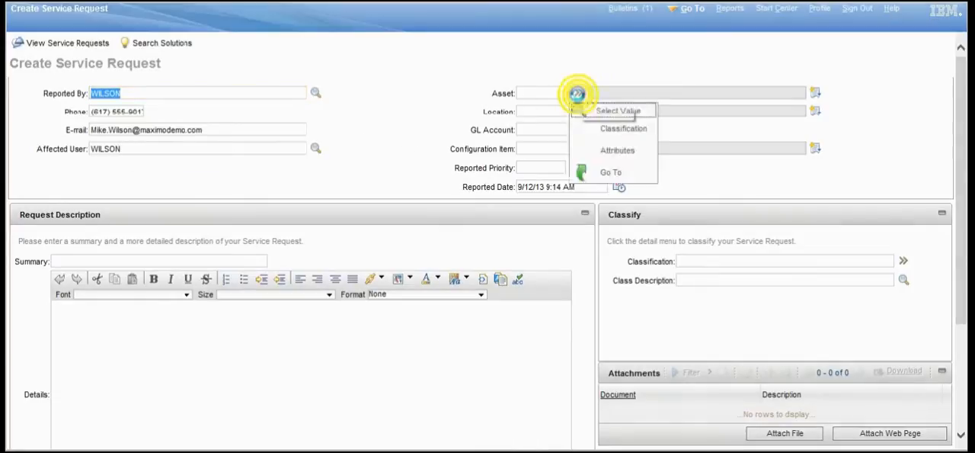
click(614, 113)
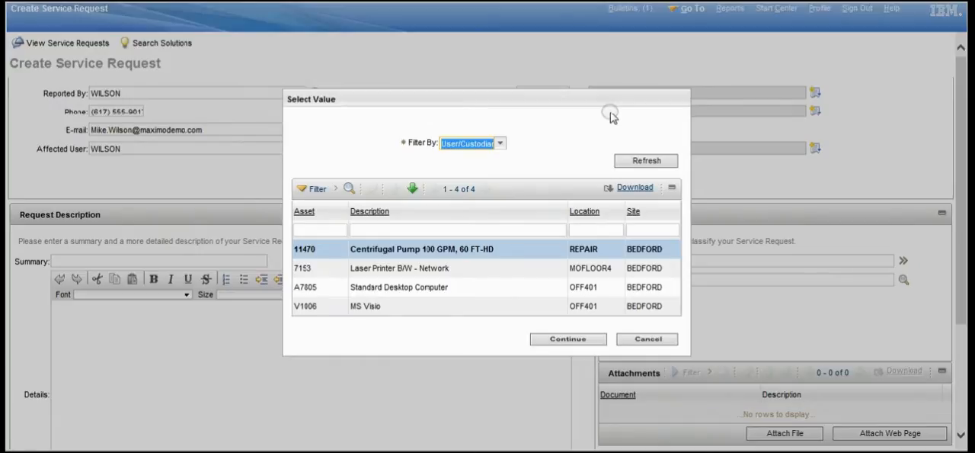
click(476, 144)
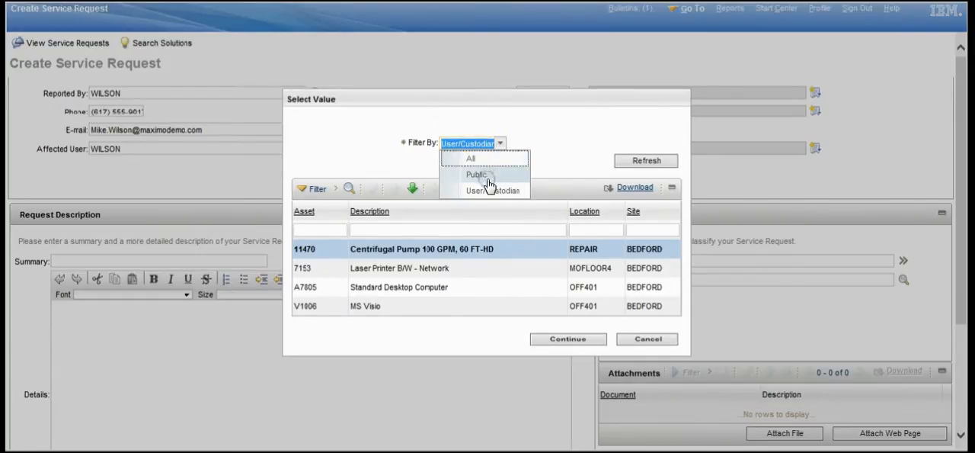
click(474, 158)
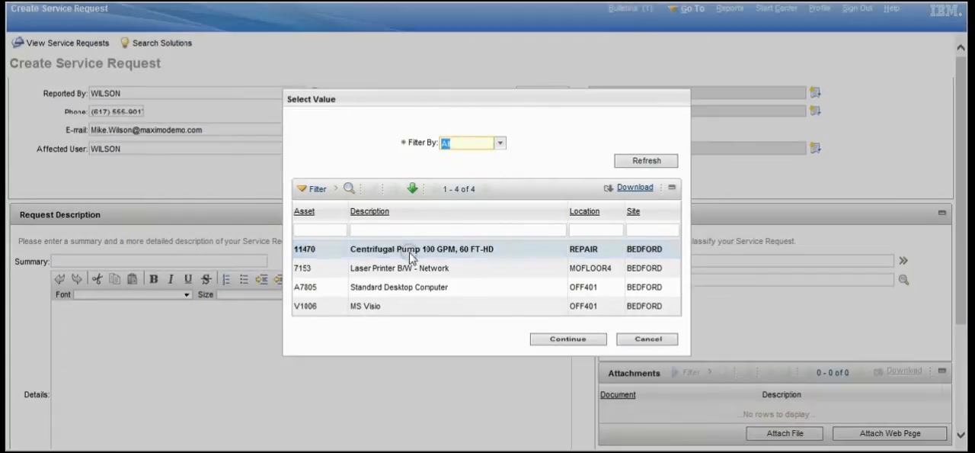
click(631, 162)
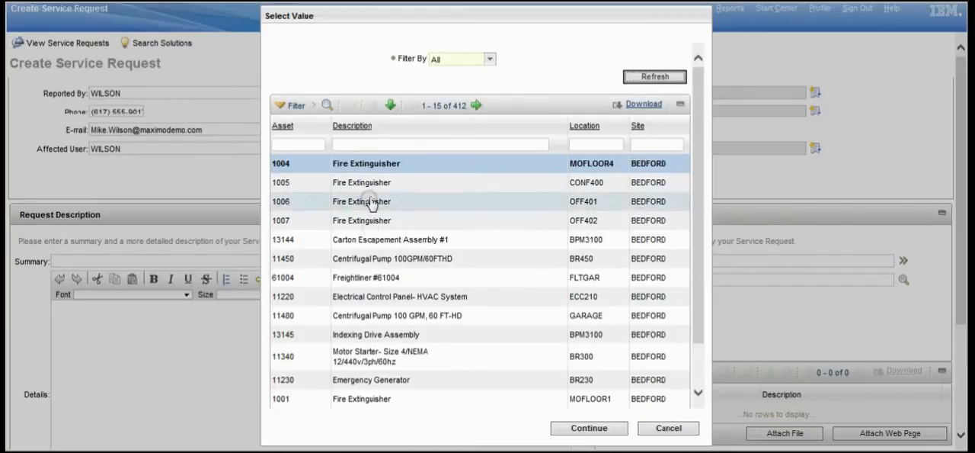
- Filter the assets by the description "pump" and select asset 11430, the centrifugal pump at location BR400
click(375, 143)
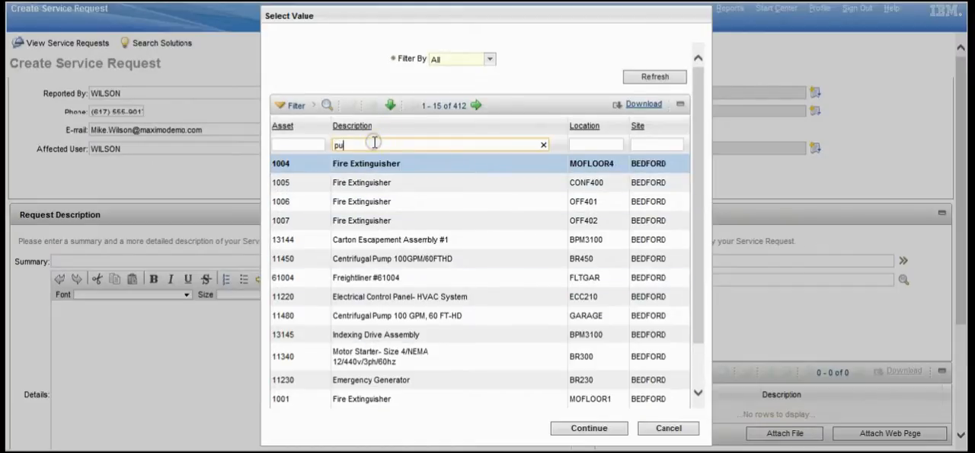
text(pump)
key(Return)
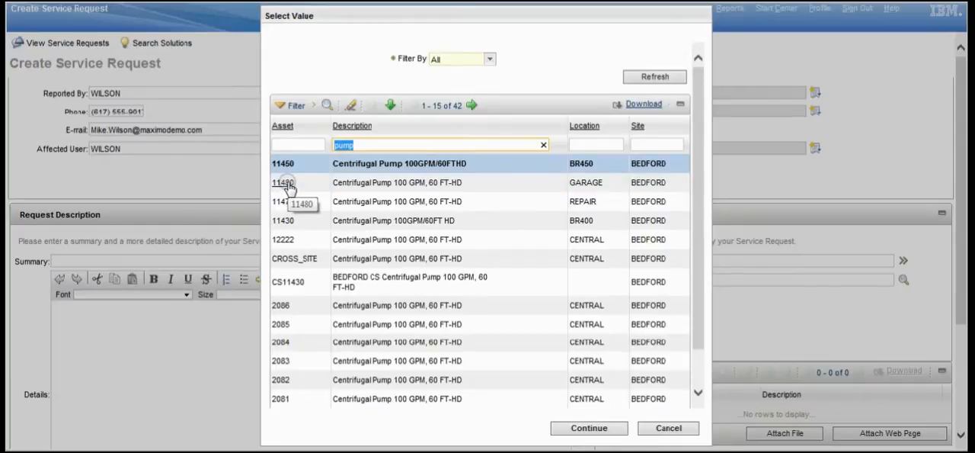
click(284, 222)
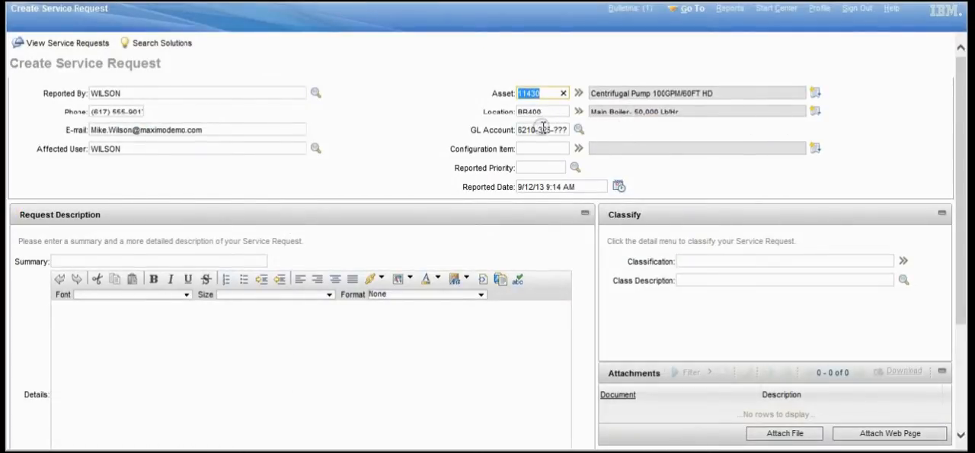
- Set the service request's reported priority to 2 (High) and keep the existing reported date
click(575, 168)
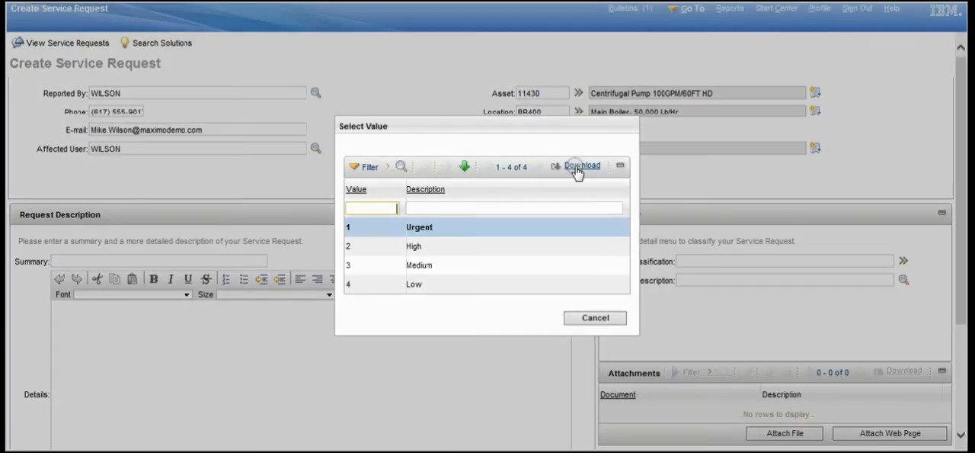
click(349, 250)
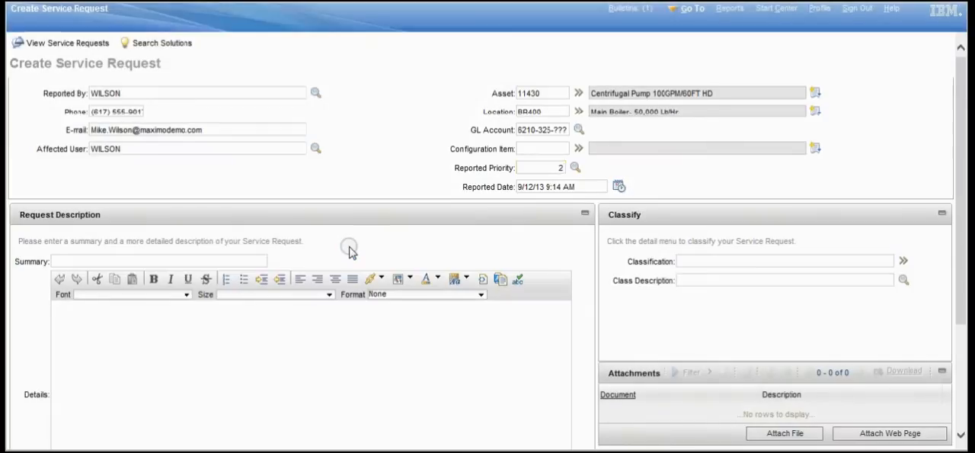
triple_click(533, 187)
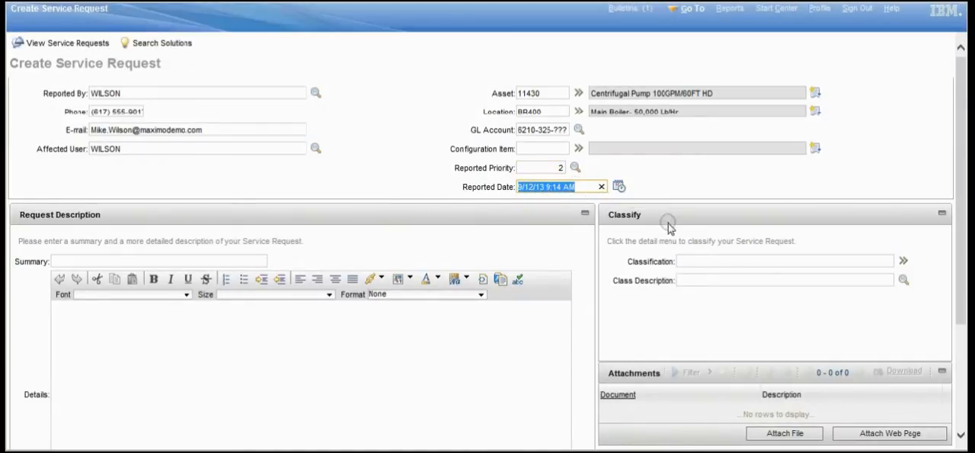
- Classify the service request as HSE \ ENVIRONMENT using the classification tree
click(904, 262)
click(896, 279)
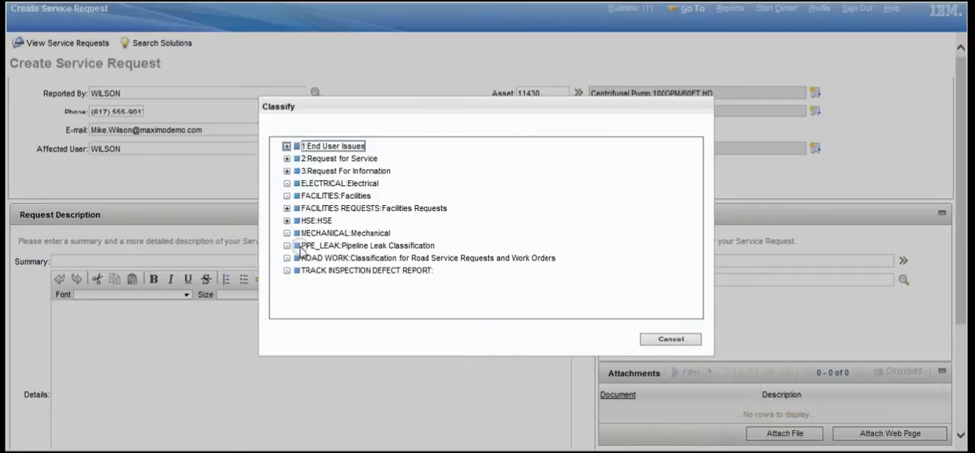
click(288, 220)
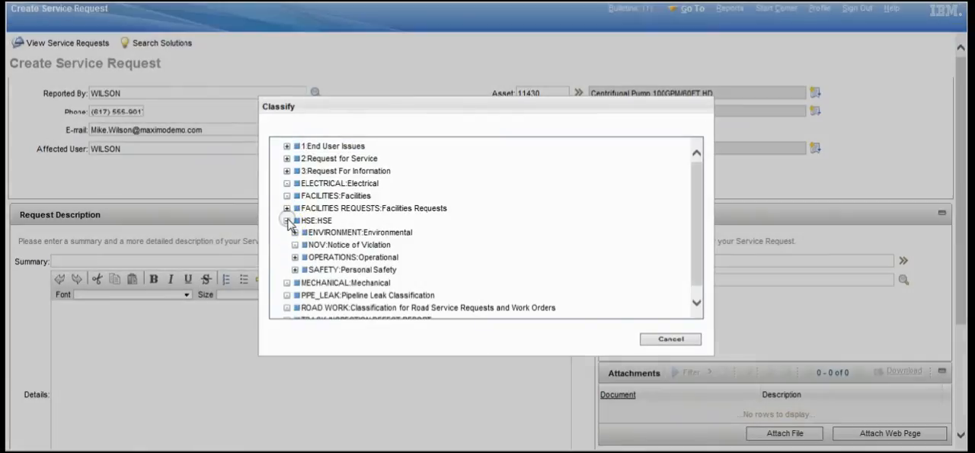
click(294, 232)
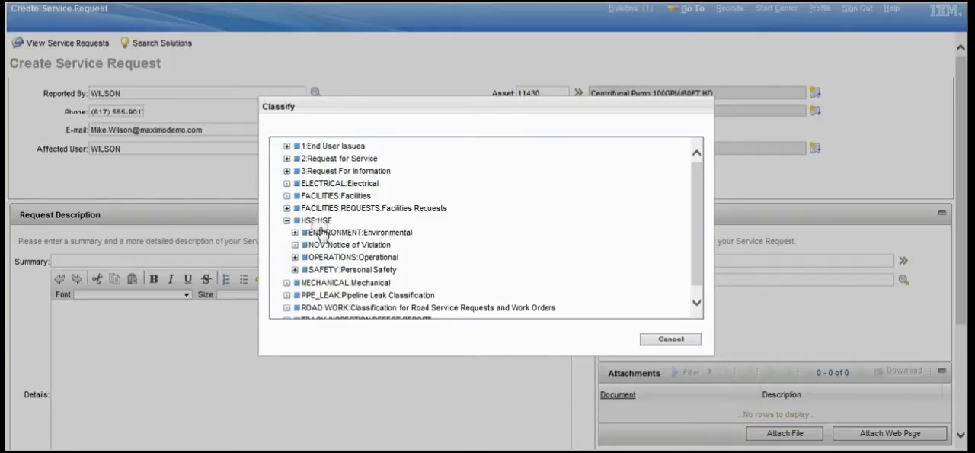
click(323, 231)
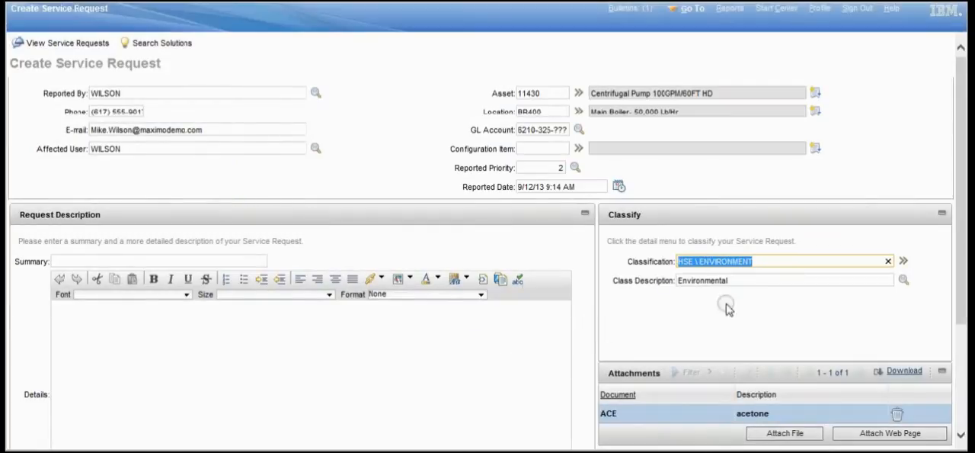
- Enter "Fluid Leaking" as the request summary and place the cursor in the details text
drag(960, 248, 960, 305)
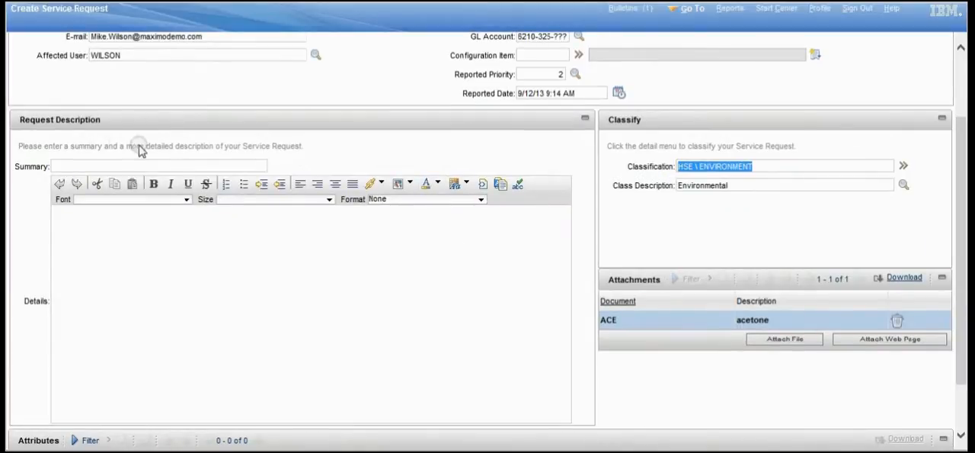
click(102, 163)
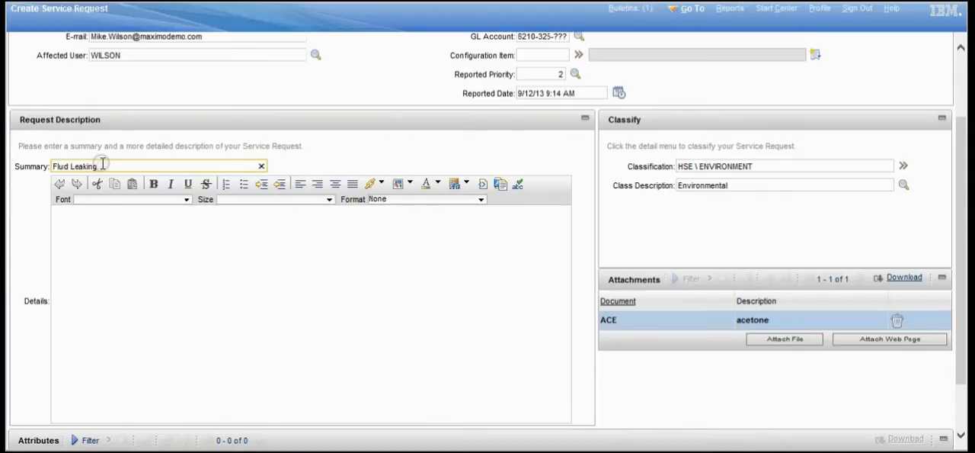
click(100, 222)
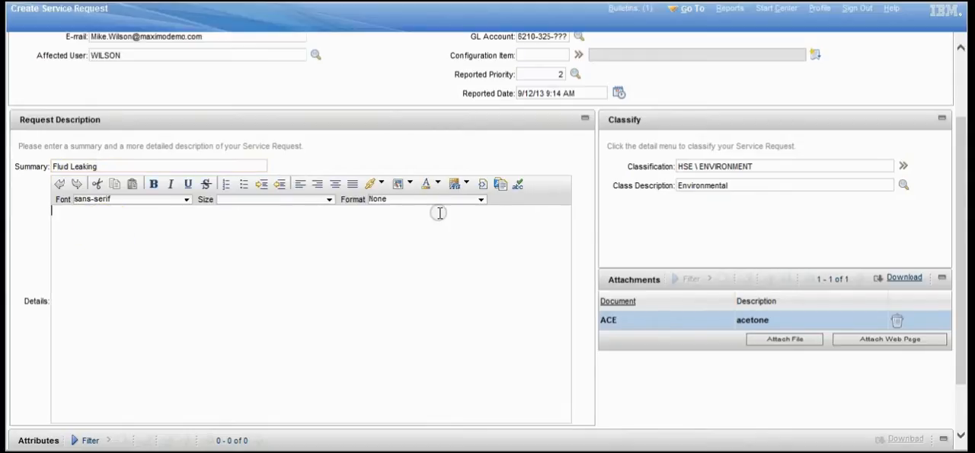
- Examine the link, image and text colour options of the details editor without inserting anything
click(371, 184)
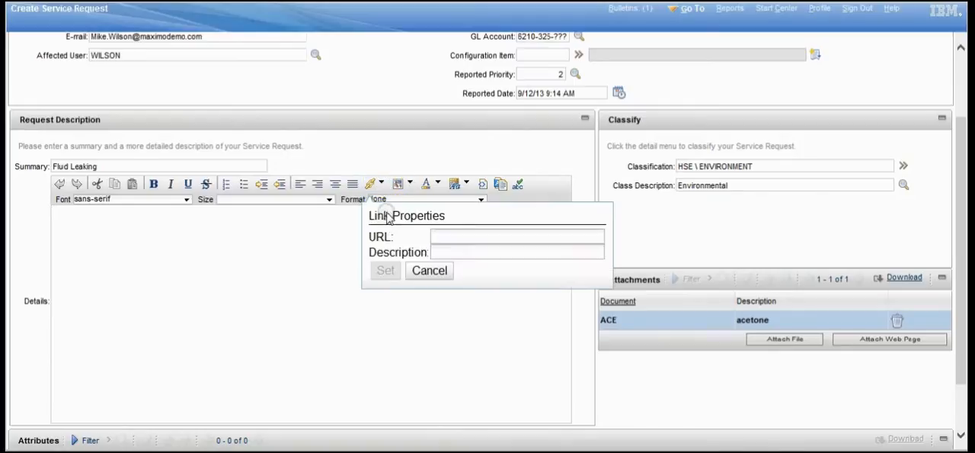
click(427, 271)
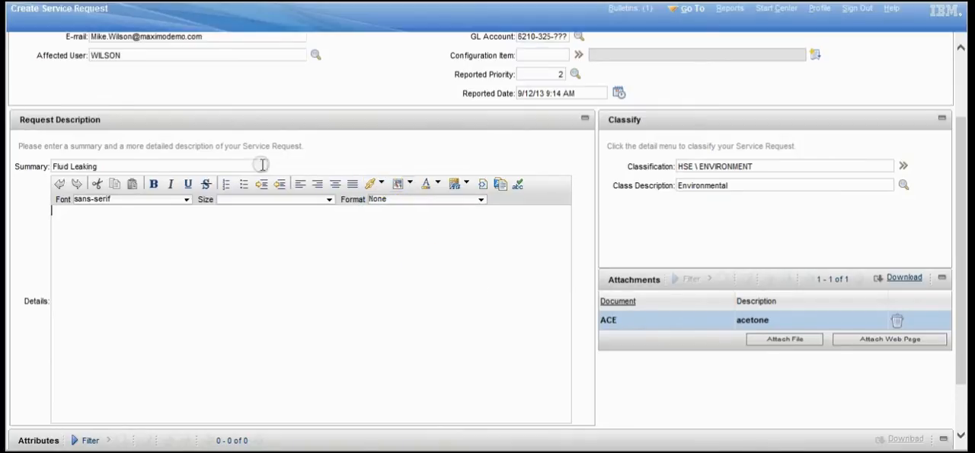
click(399, 186)
click(464, 272)
click(439, 188)
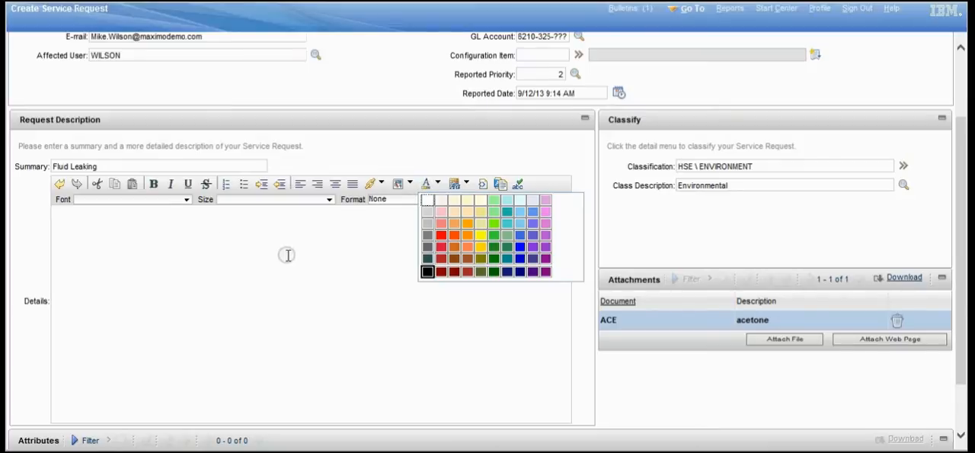
- Enter "Fluid Leaking from the back seal..." as the details and attach the drawing file 0069-b.dwg to the request
click(167, 227)
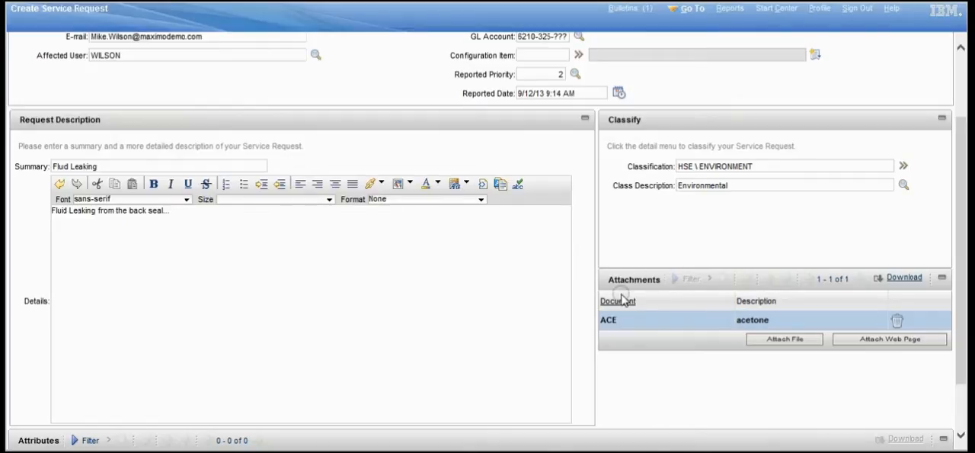
click(771, 342)
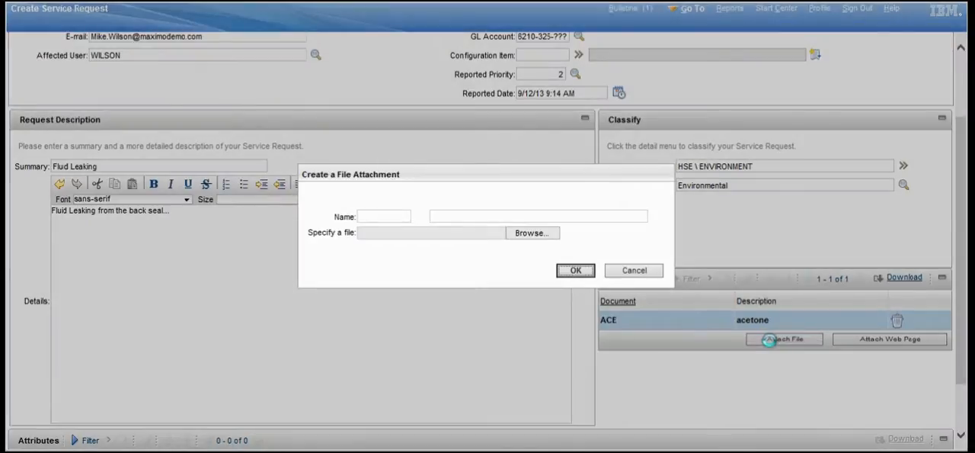
click(548, 239)
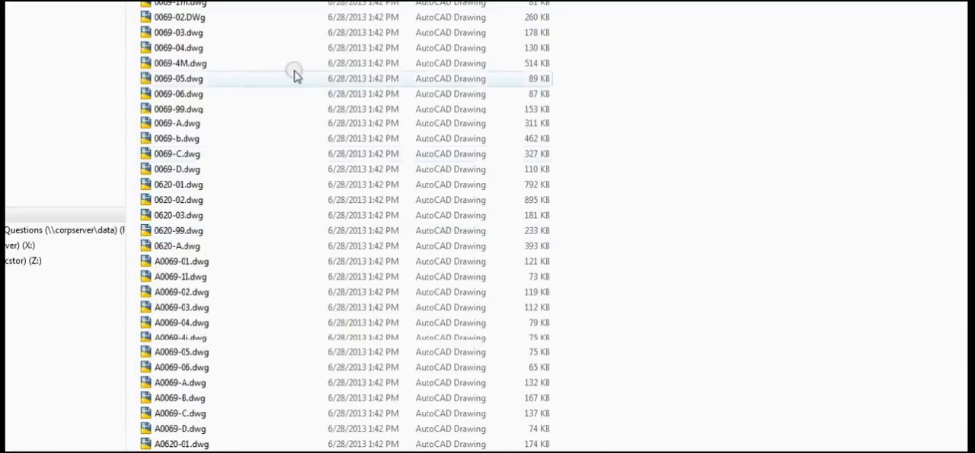
click(188, 140)
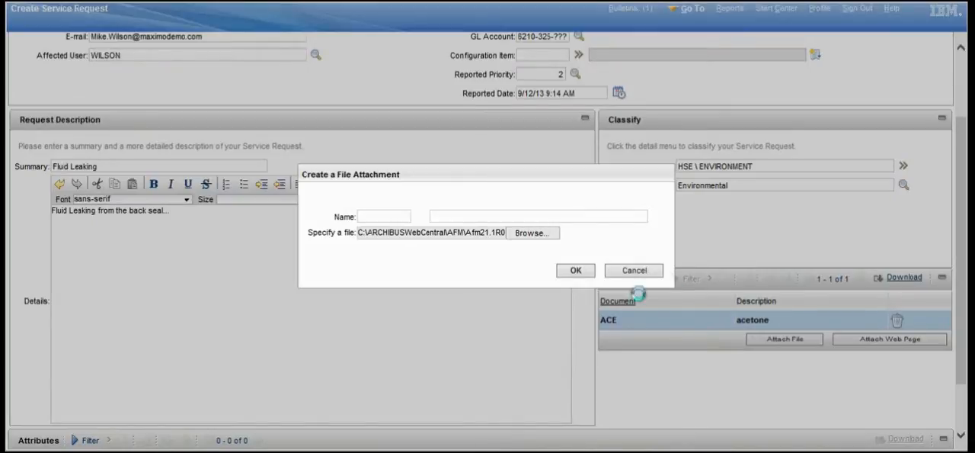
click(579, 271)
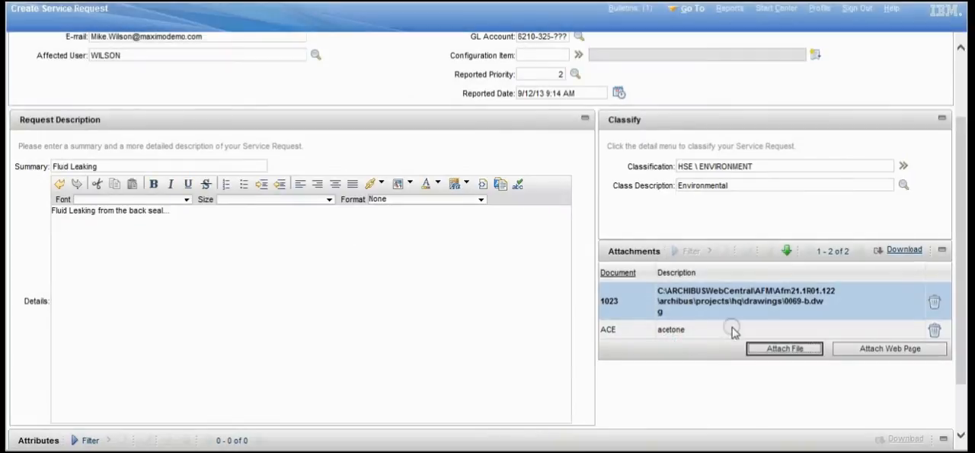
- Submit the completed service request and return to the Start Center
click(888, 350)
scroll(965, 224, down, 2)
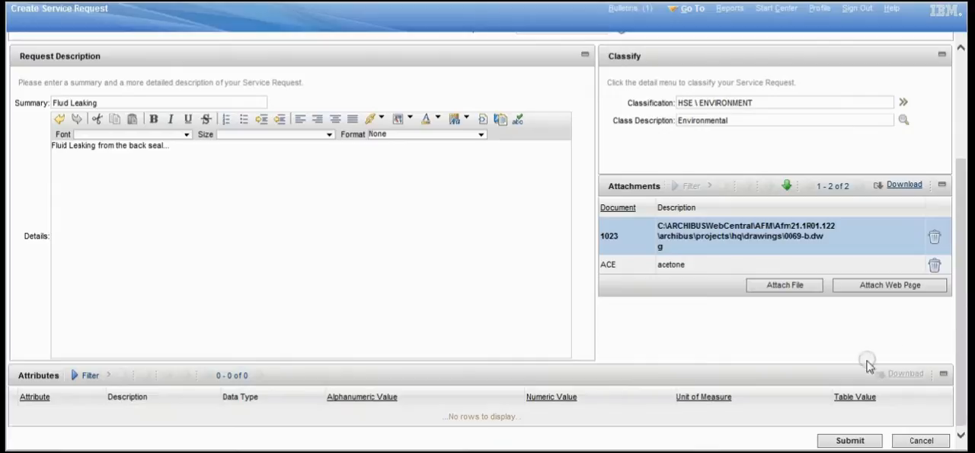
click(847, 441)
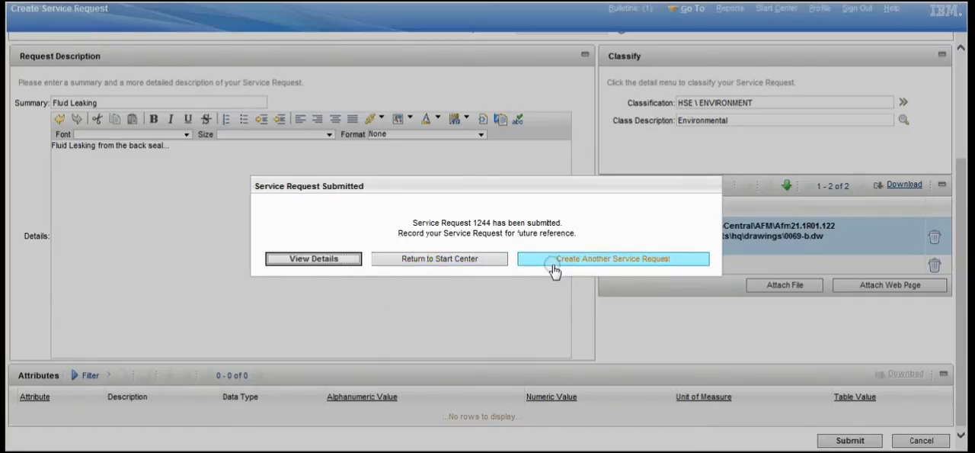
click(420, 259)
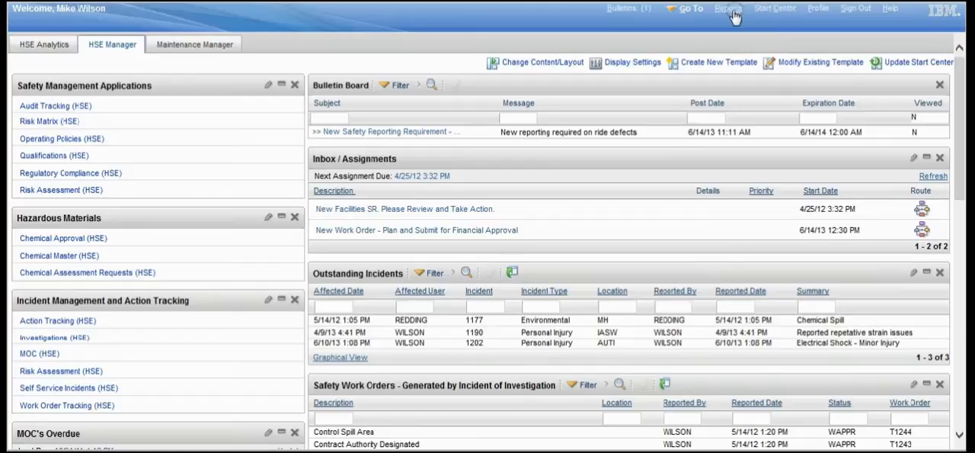
- Open the Service Requests application of the Service Desk module
click(694, 13)
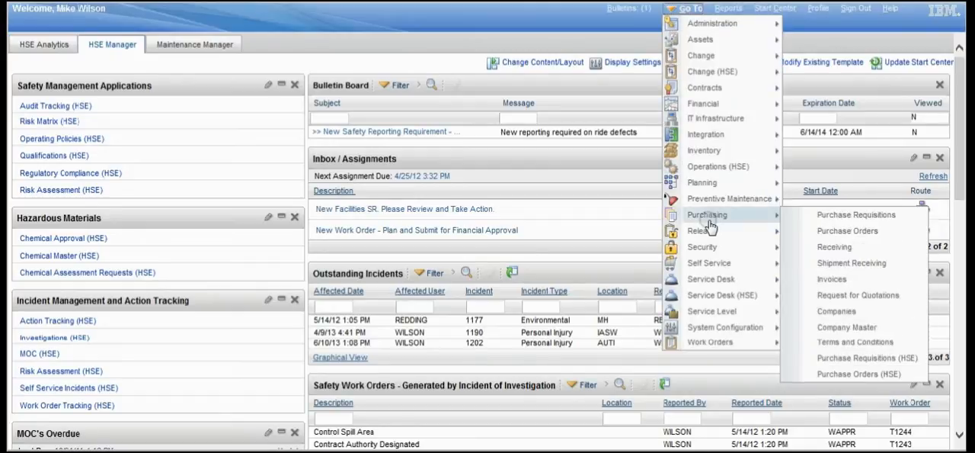
mouse_move(729, 279)
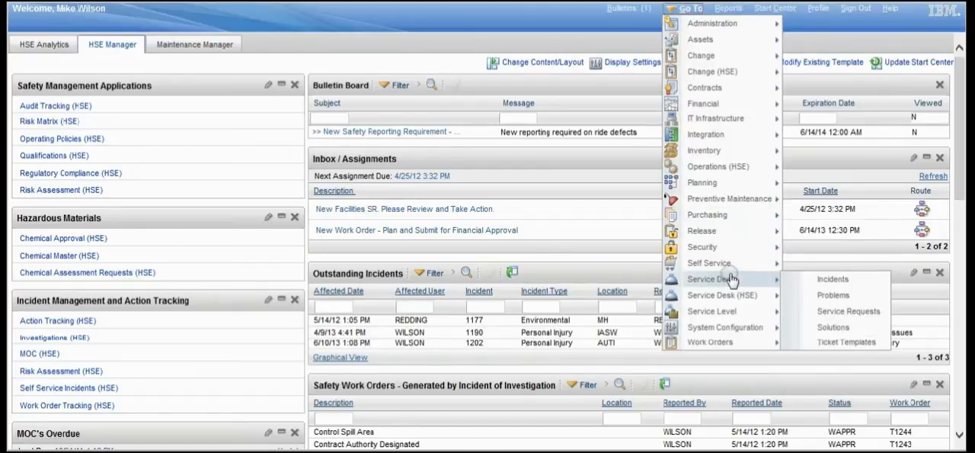
click(833, 312)
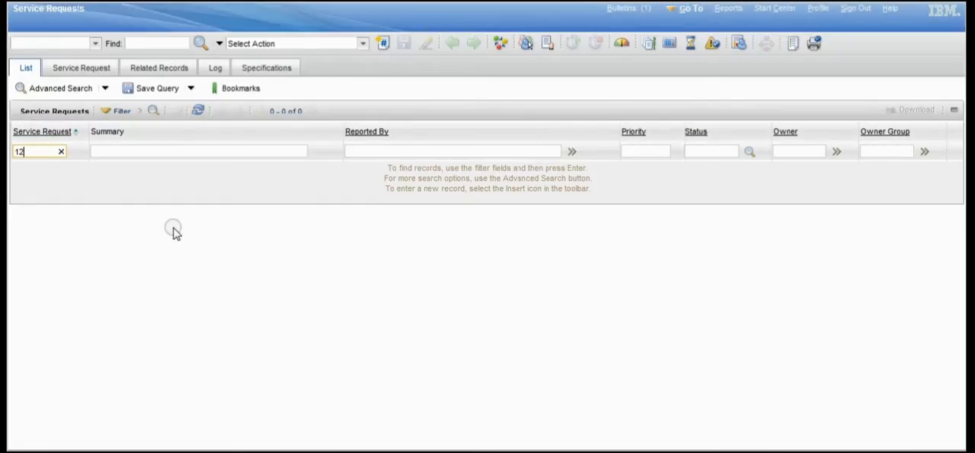
- Filter the service request list by number 1244 and open the matching record
text(1244)
key(Return)
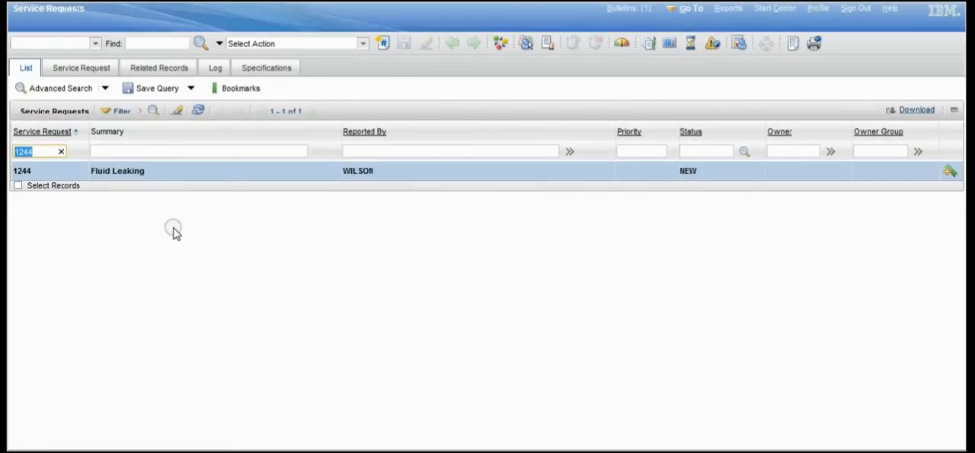
click(23, 173)
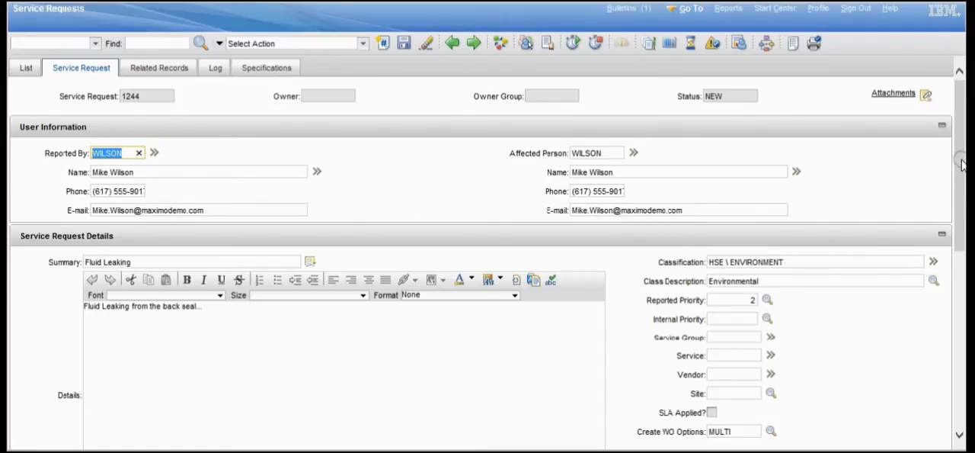
- Set the internal priority of the service request to 1 (Urgent)
scroll(960, 158, down, 3)
click(768, 167)
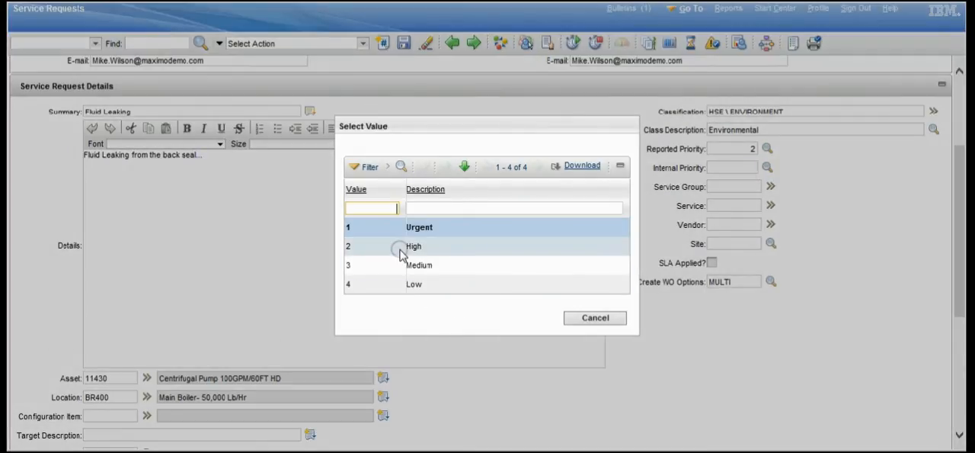
click(348, 227)
- Set the service group to FACILITY and the service to REPAIRS
click(770, 188)
click(799, 206)
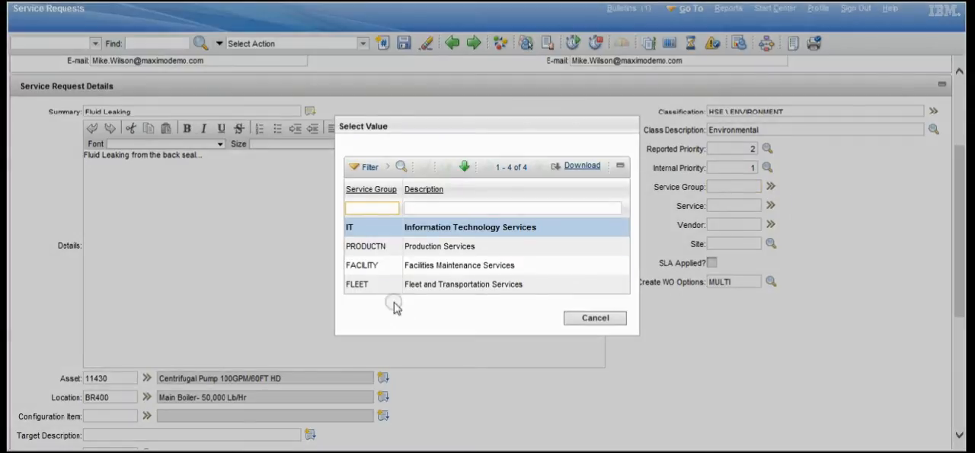
click(352, 265)
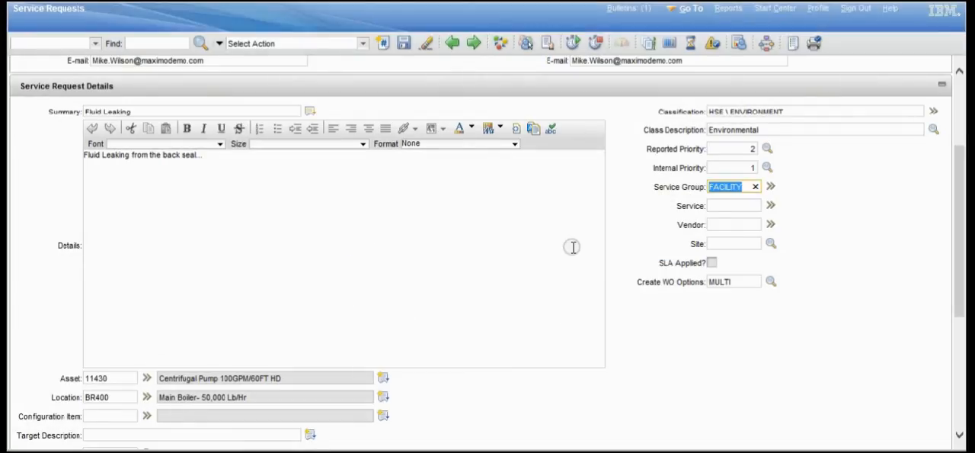
click(772, 207)
click(796, 225)
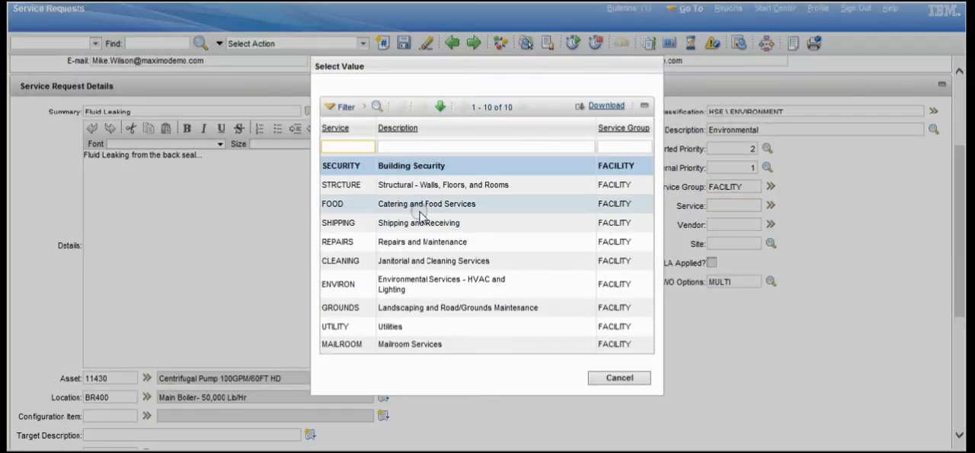
click(338, 242)
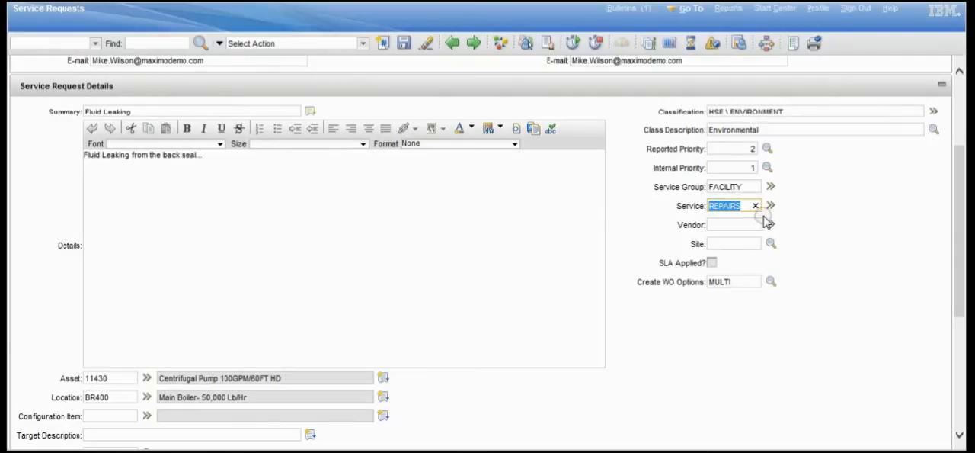
- Look through the list of vendor companies for the service request and close it without choosing one
click(770, 224)
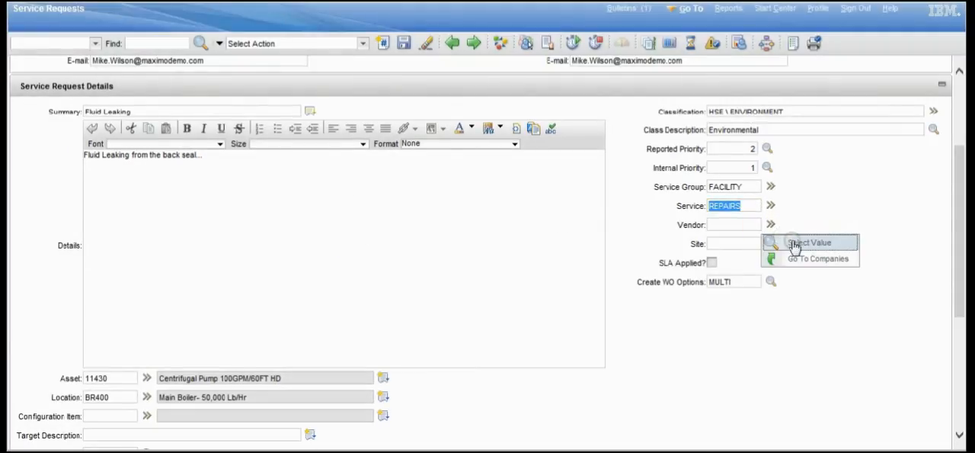
click(794, 244)
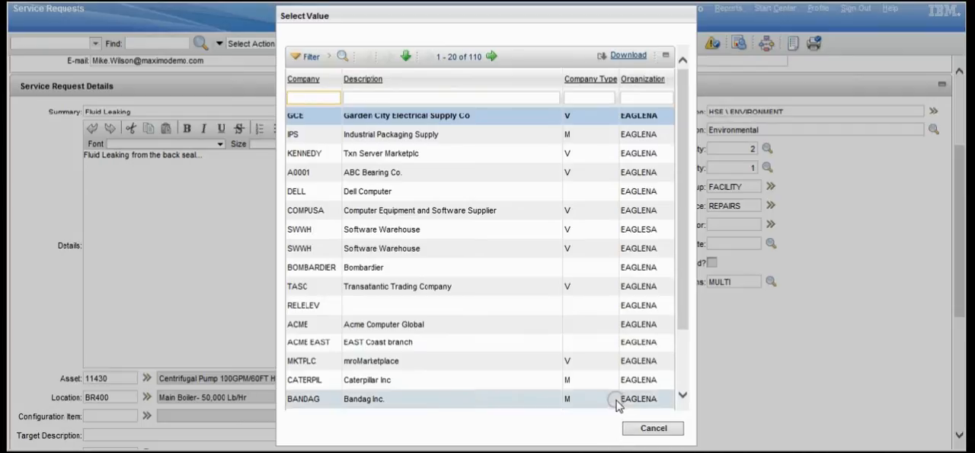
click(654, 429)
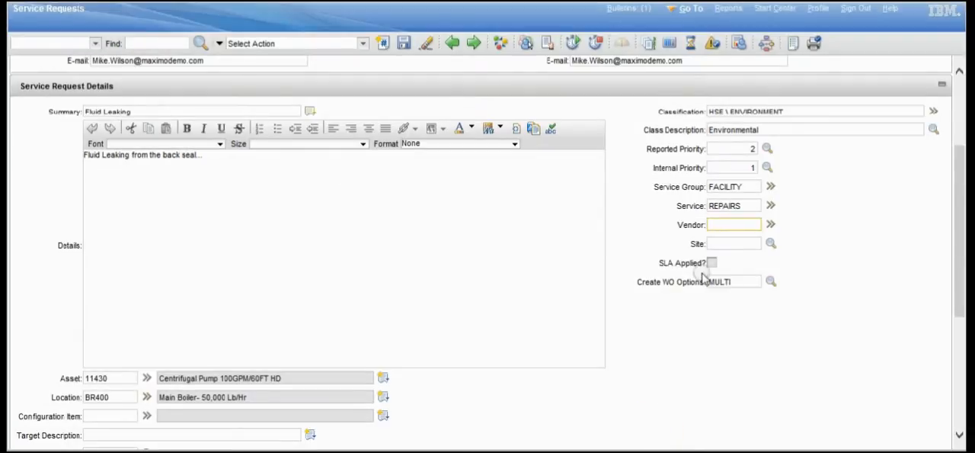
scroll(960, 240, up, 2)
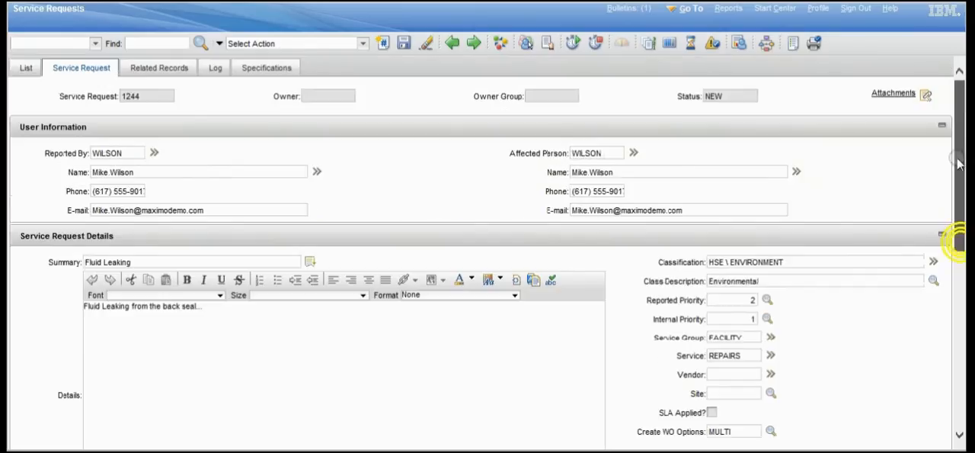
- Save the service request and create an incident from it
click(404, 44)
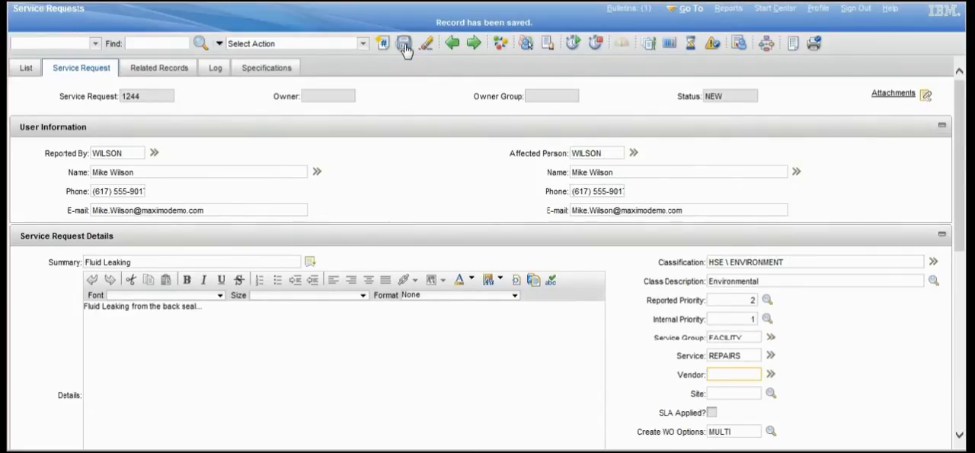
click(363, 43)
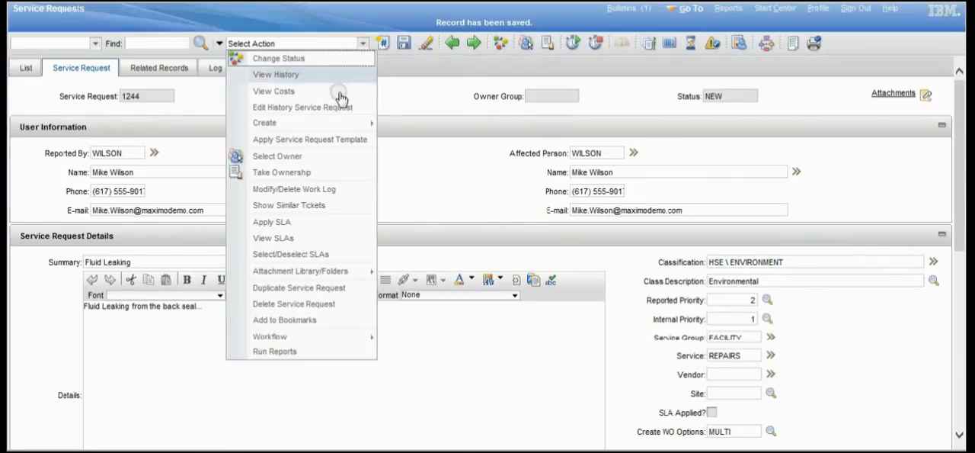
mouse_move(332, 125)
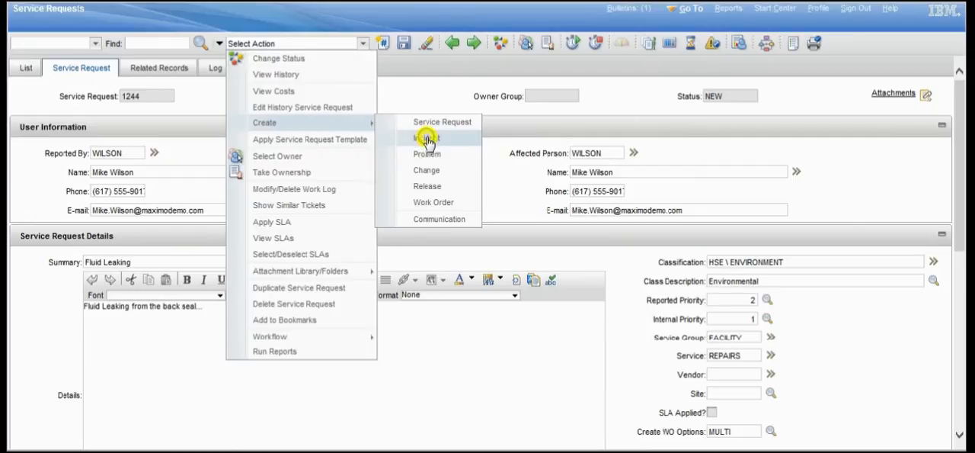
click(427, 139)
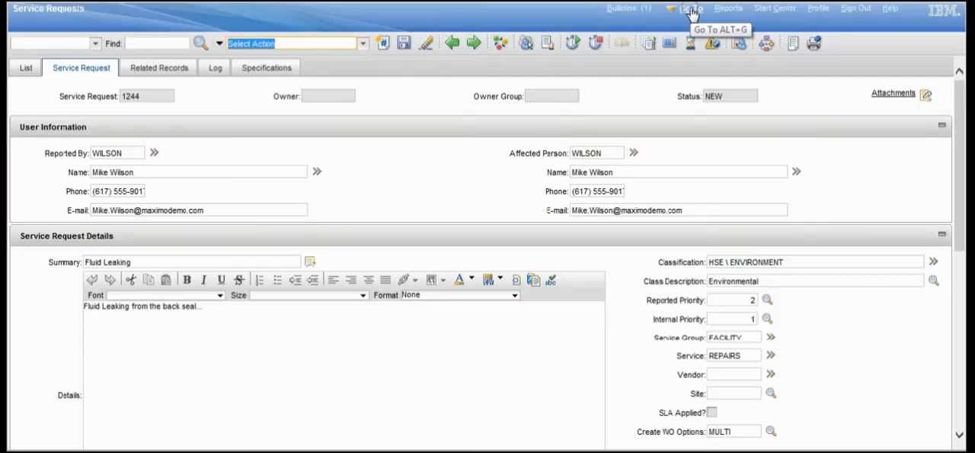
- Go to the Service Desk Incidents application, filter the list by incident number 1246 and open the matching record
click(692, 12)
mouse_move(721, 248)
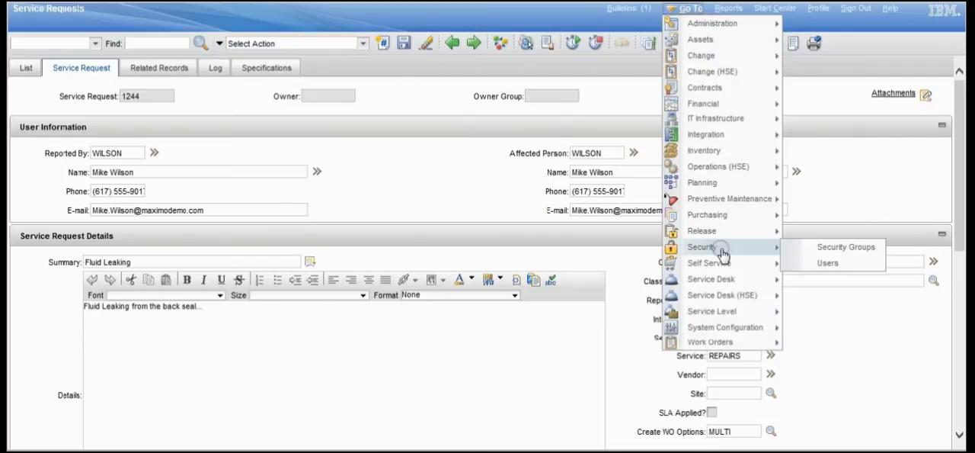
mouse_move(732, 279)
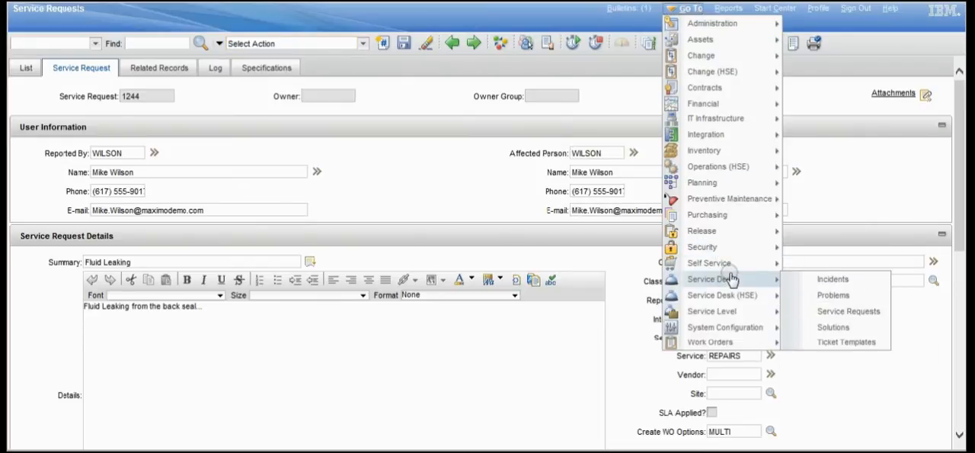
click(833, 279)
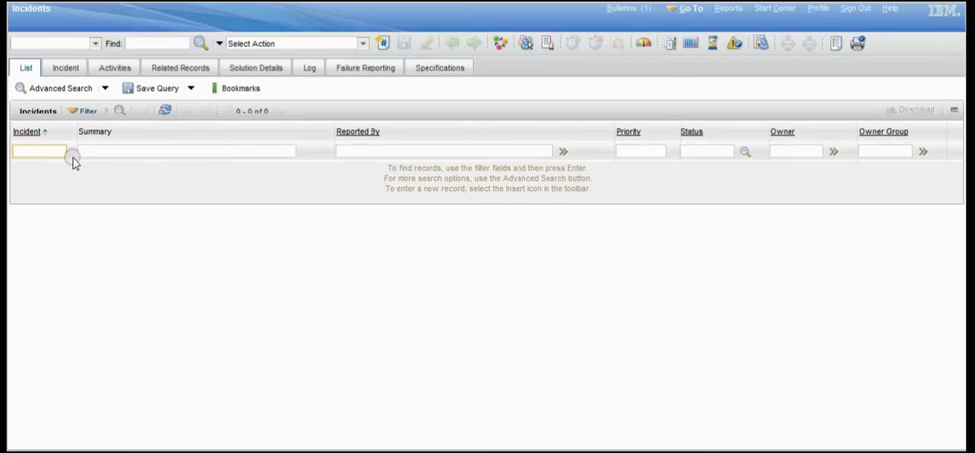
key(Return)
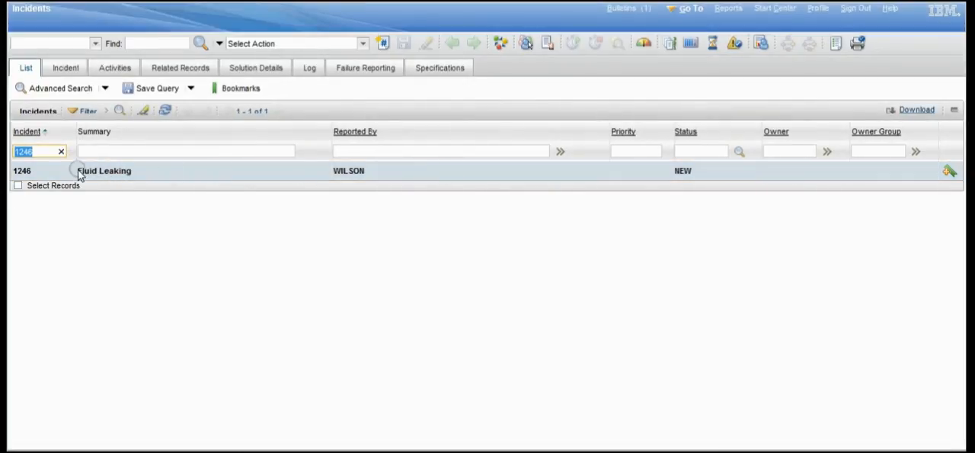
click(23, 171)
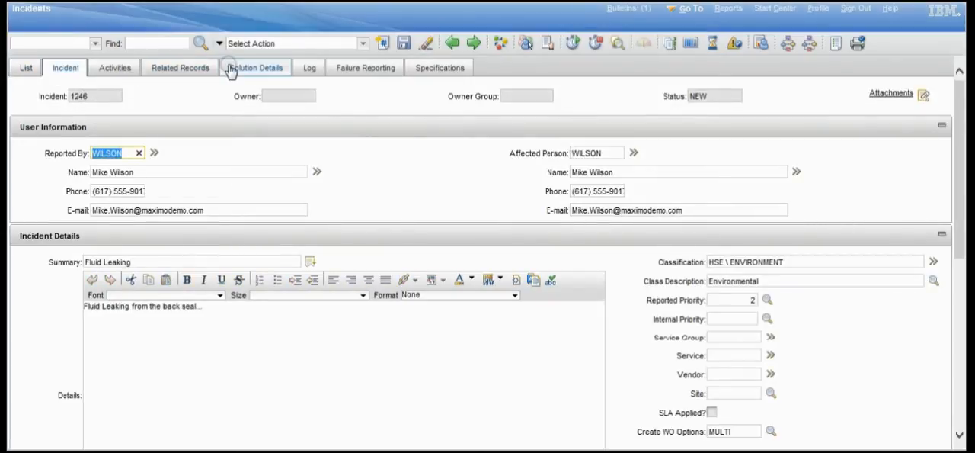
- Add a new activity to the incident and set its estimated duration to 5 hours
click(119, 71)
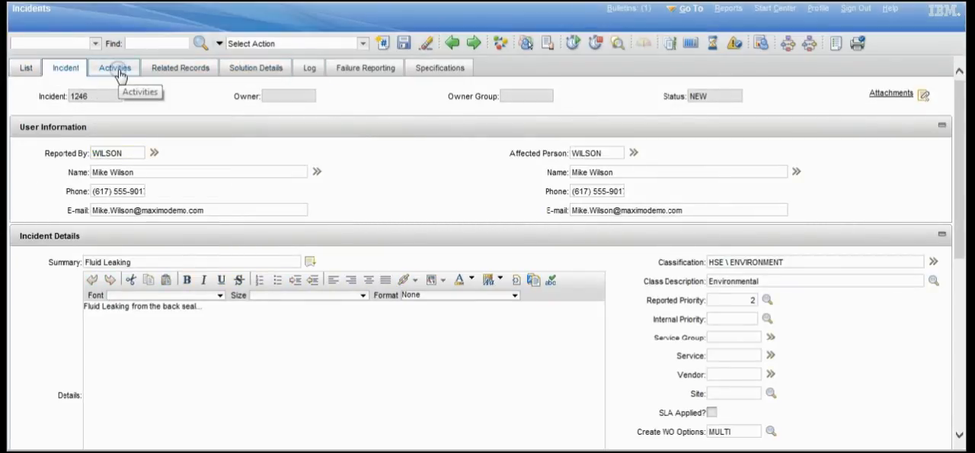
click(116, 71)
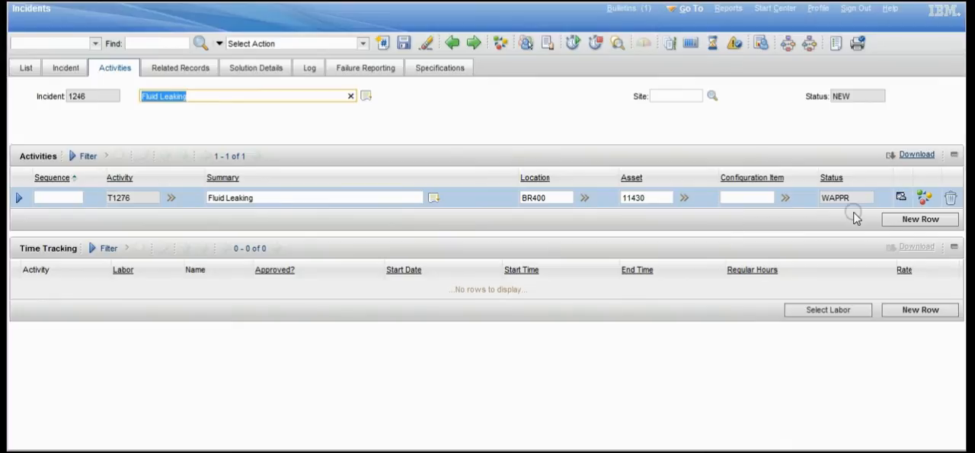
click(899, 220)
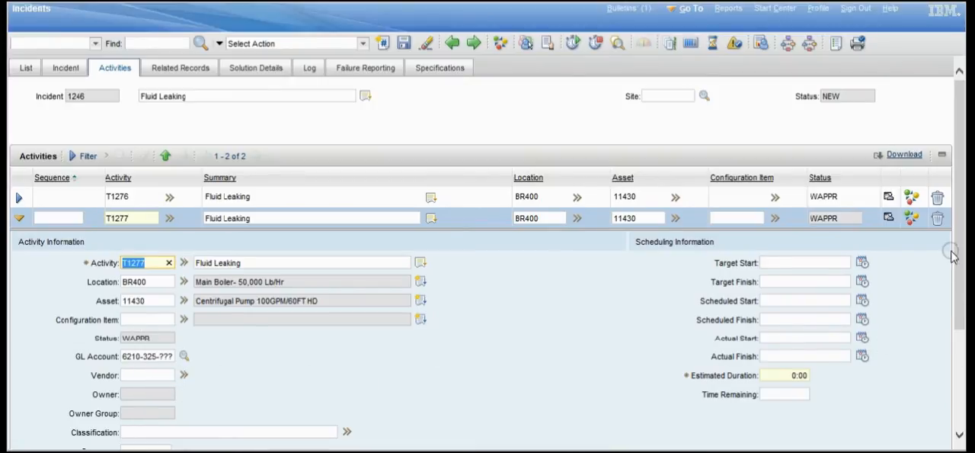
drag(707, 263, 858, 380)
click(795, 376)
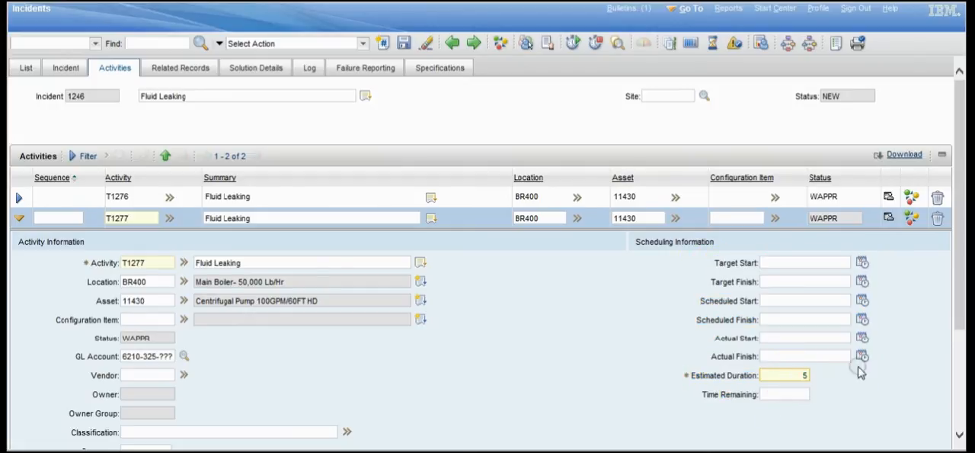
drag(951, 257, 957, 196)
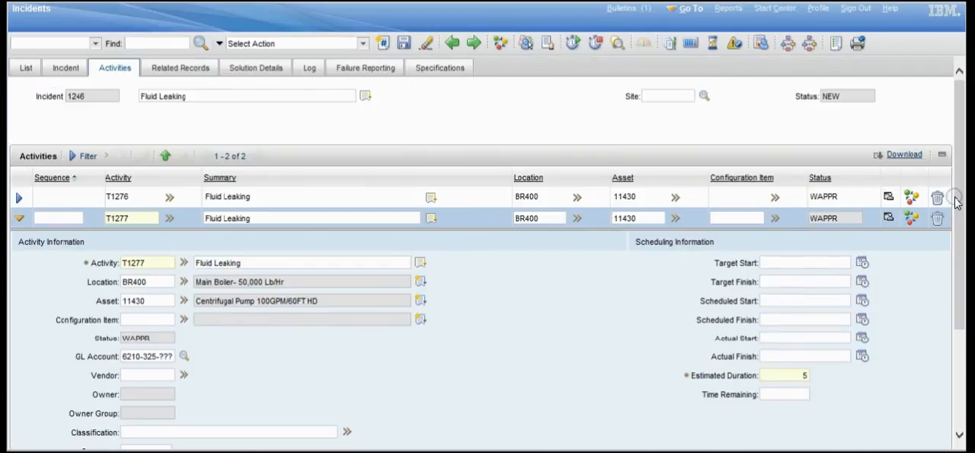
- Look through the available solutions in the incident's solution details and close the list without choosing one
click(179, 70)
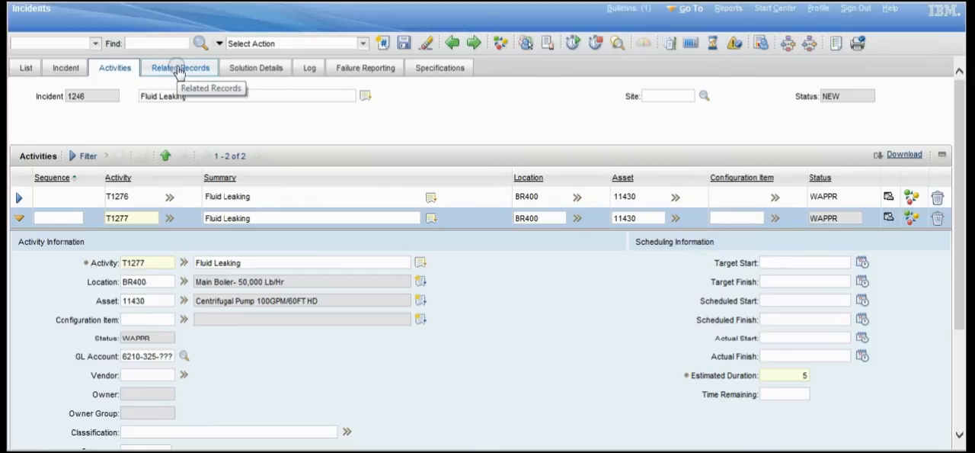
click(232, 68)
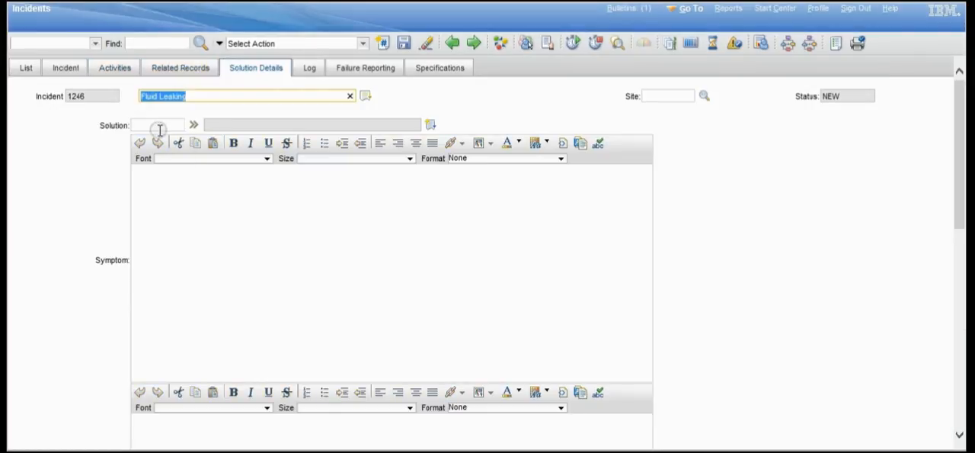
click(193, 125)
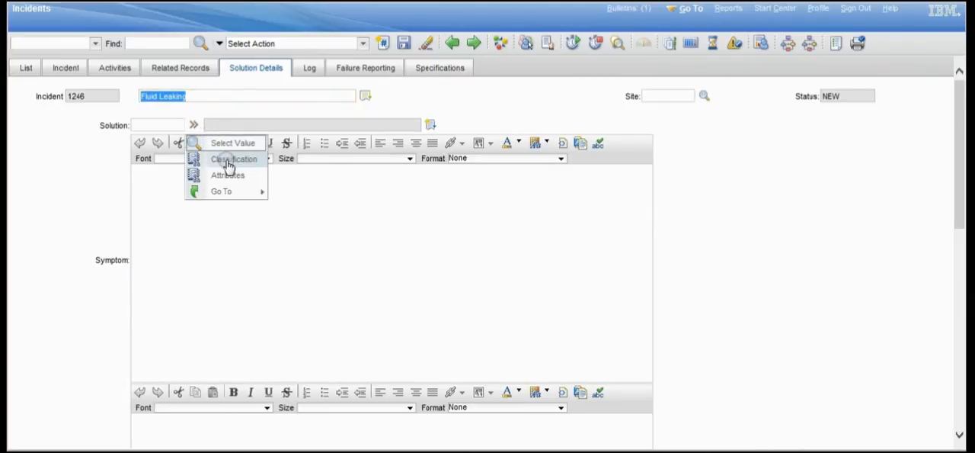
click(233, 147)
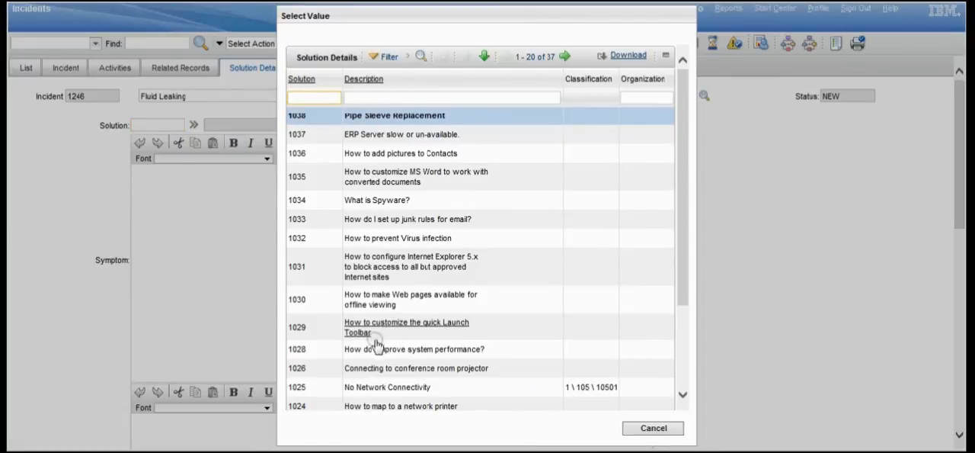
click(653, 429)
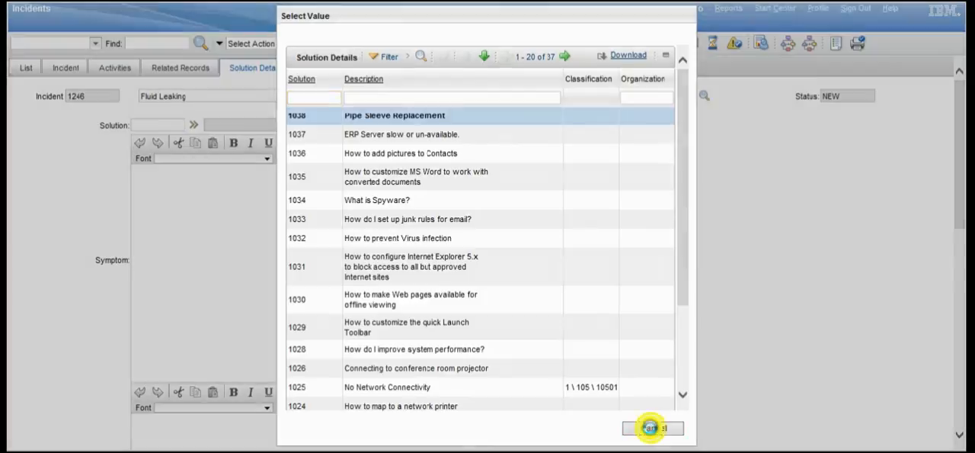
- View the incident's work log and communication log
click(350, 70)
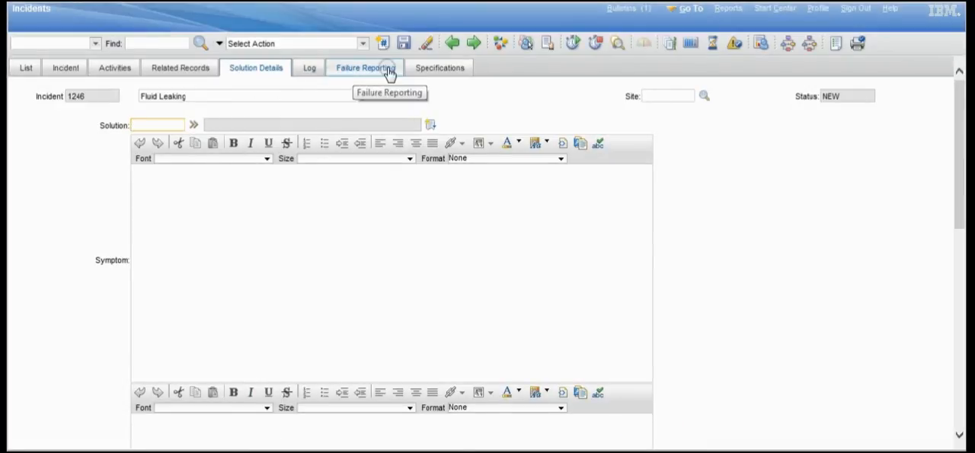
click(310, 70)
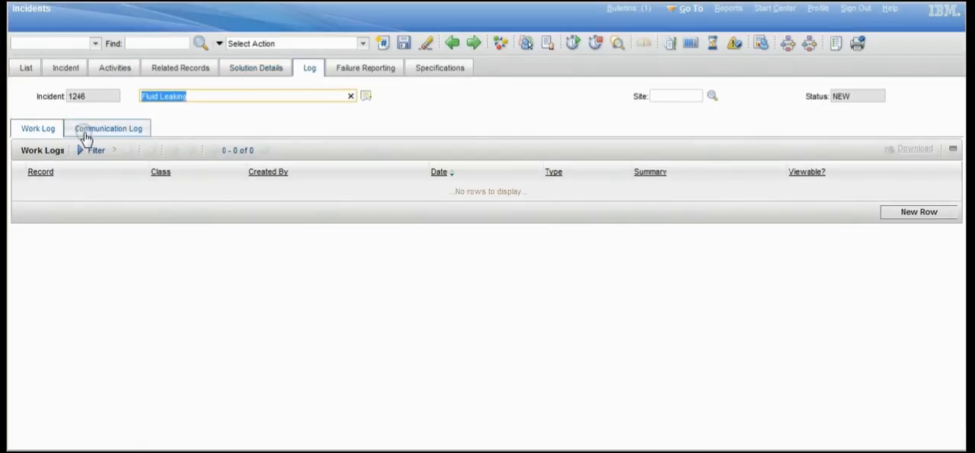
click(84, 131)
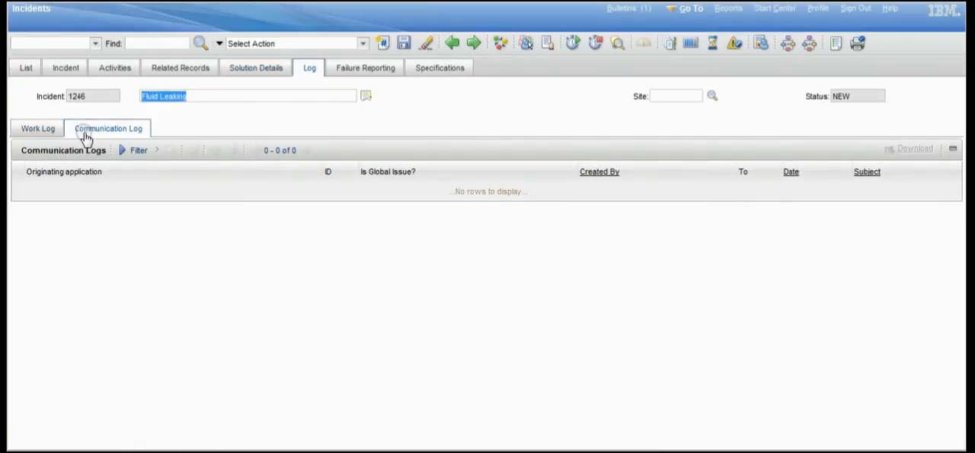
- Add a new specification row to the incident, browse the first pages of available attributes and close the list without choosing one
click(432, 68)
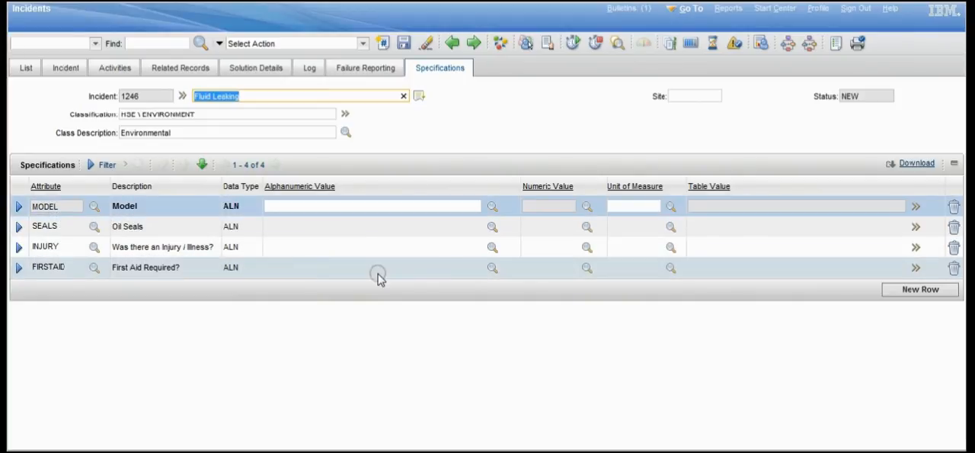
click(905, 292)
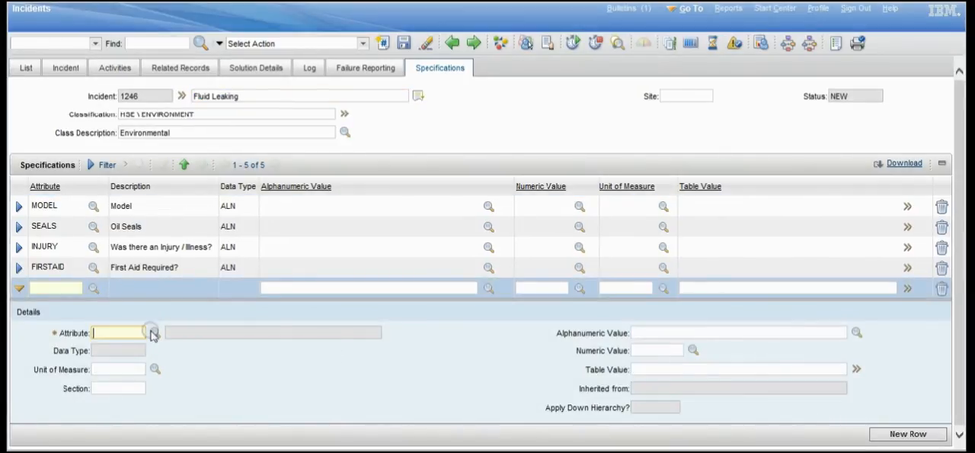
click(152, 333)
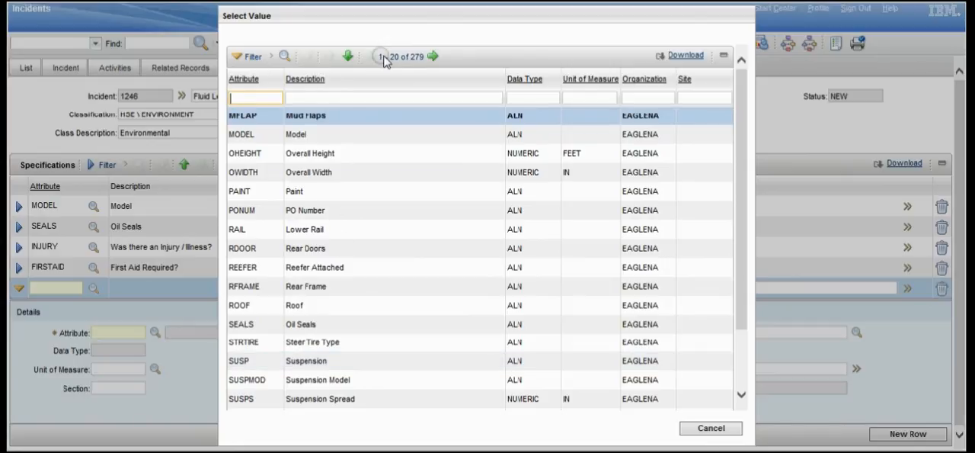
click(432, 56)
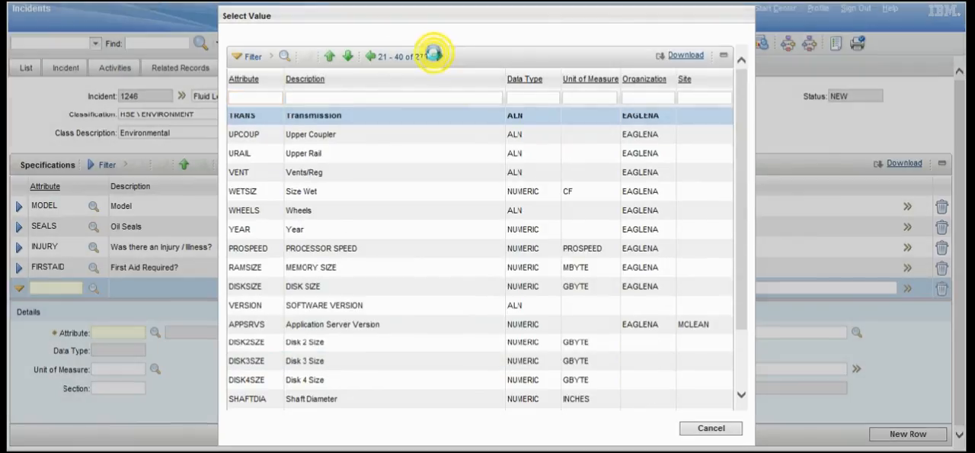
click(433, 55)
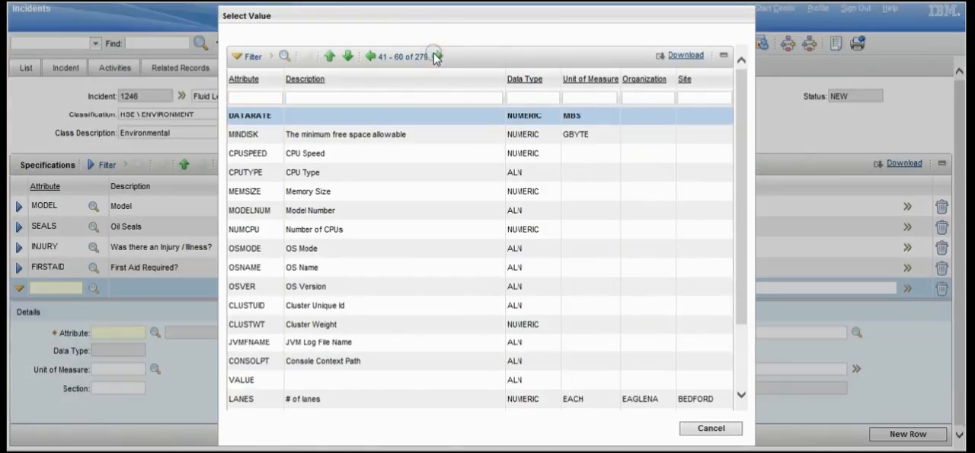
click(715, 430)
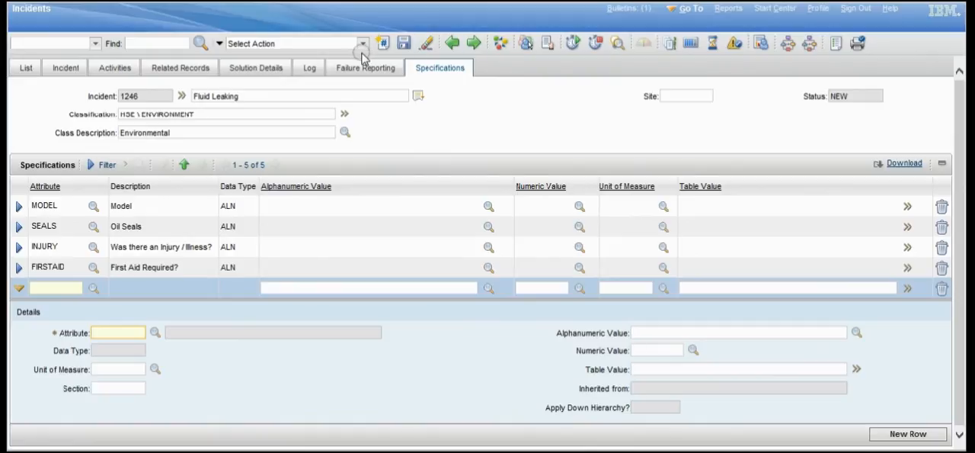
- Return to the Start Center without saving the incident changes and show the HSE Analytics page
click(768, 9)
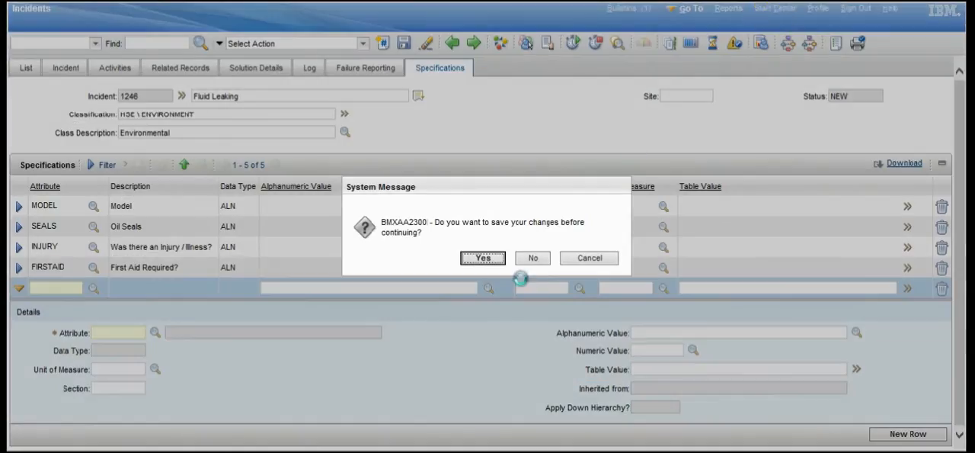
click(535, 263)
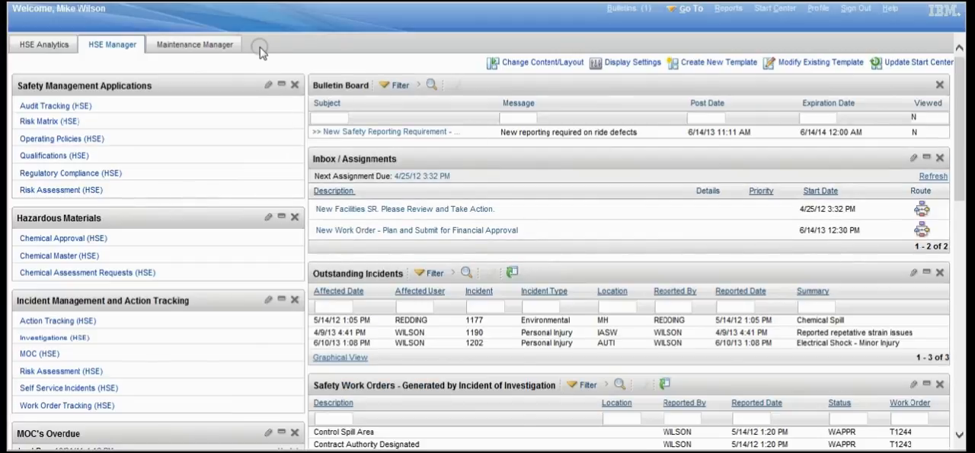
click(75, 46)
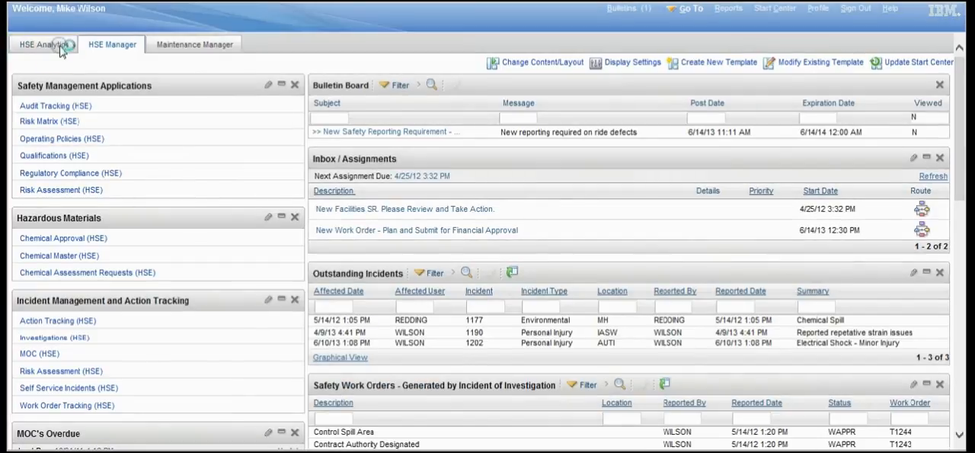